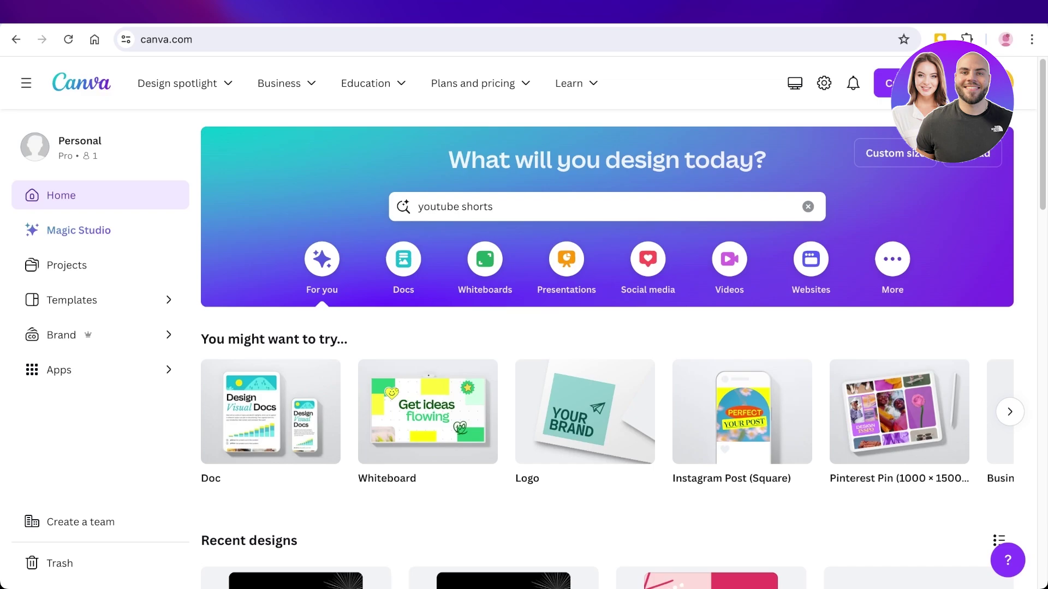
- Search Canva templates for 'youtube' and preview the Pink Colorful Learning YouTube Thumbnail
left_click(808, 206)
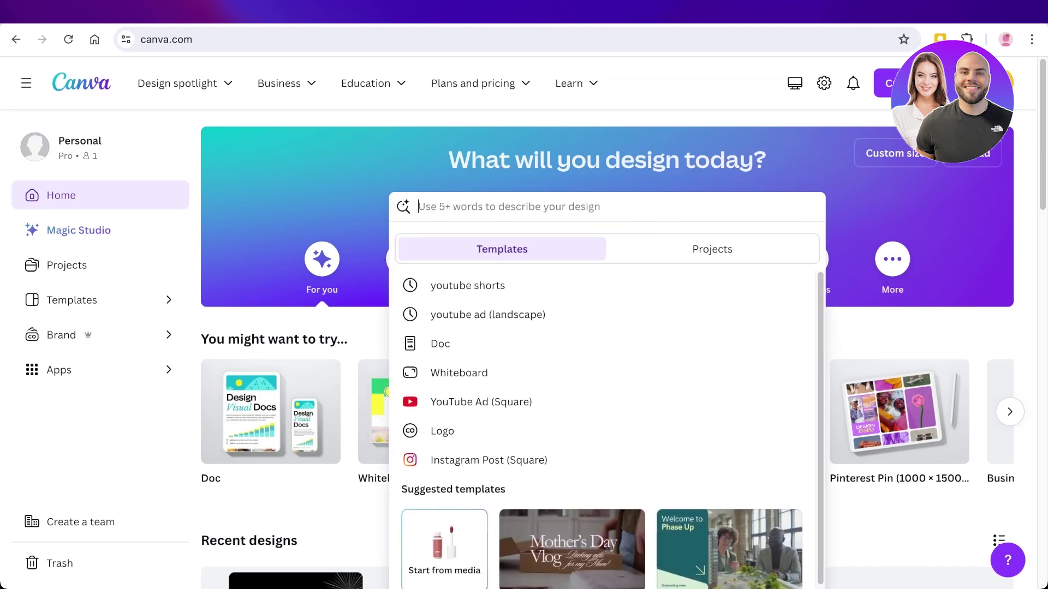
type("youtube")
key("Return")
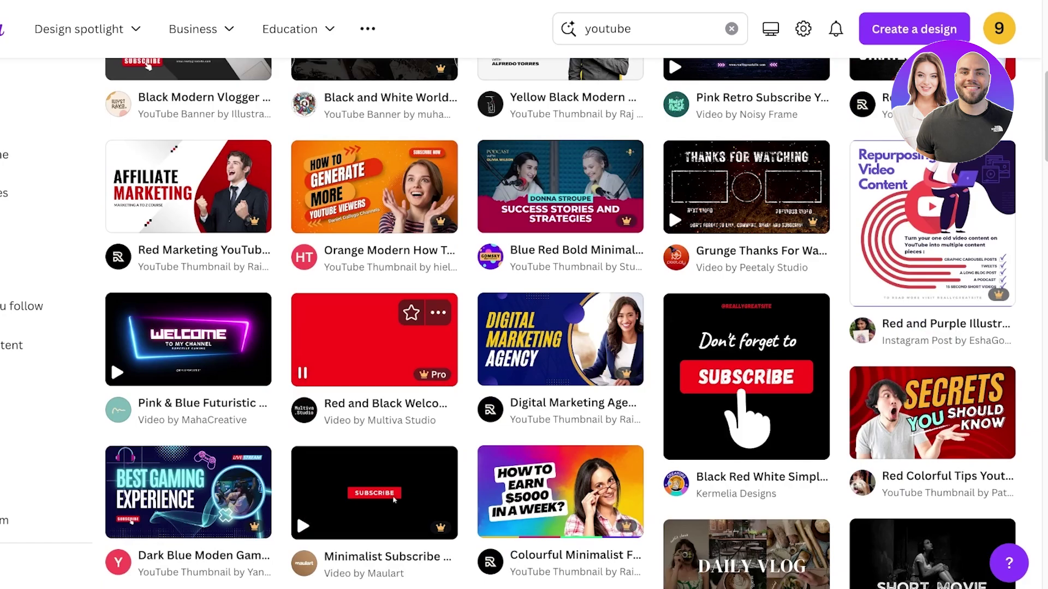
scroll(375, 305, "down", 6)
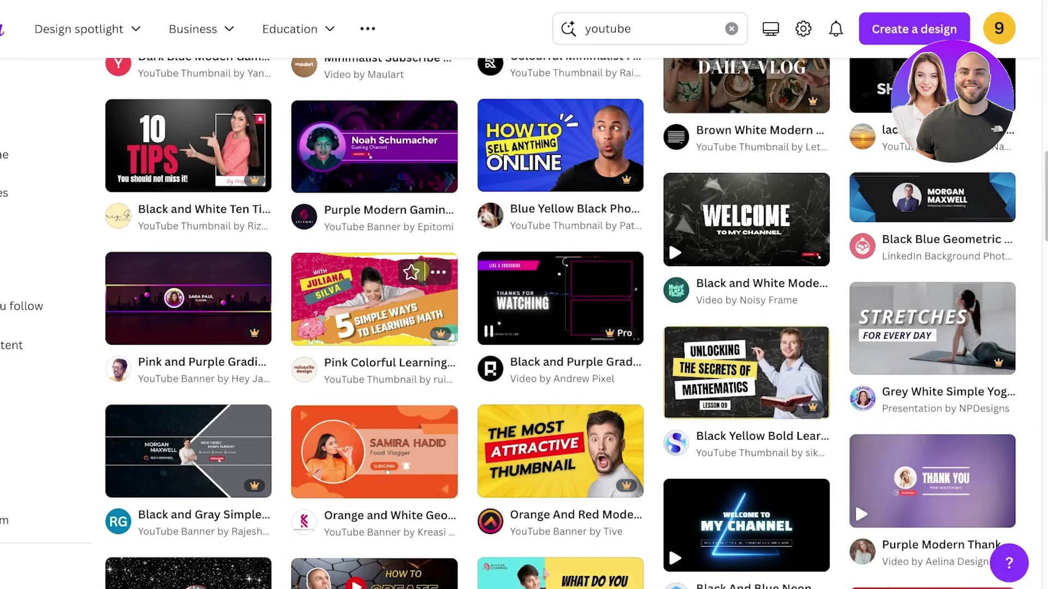
scroll(524, 327, "down", 3)
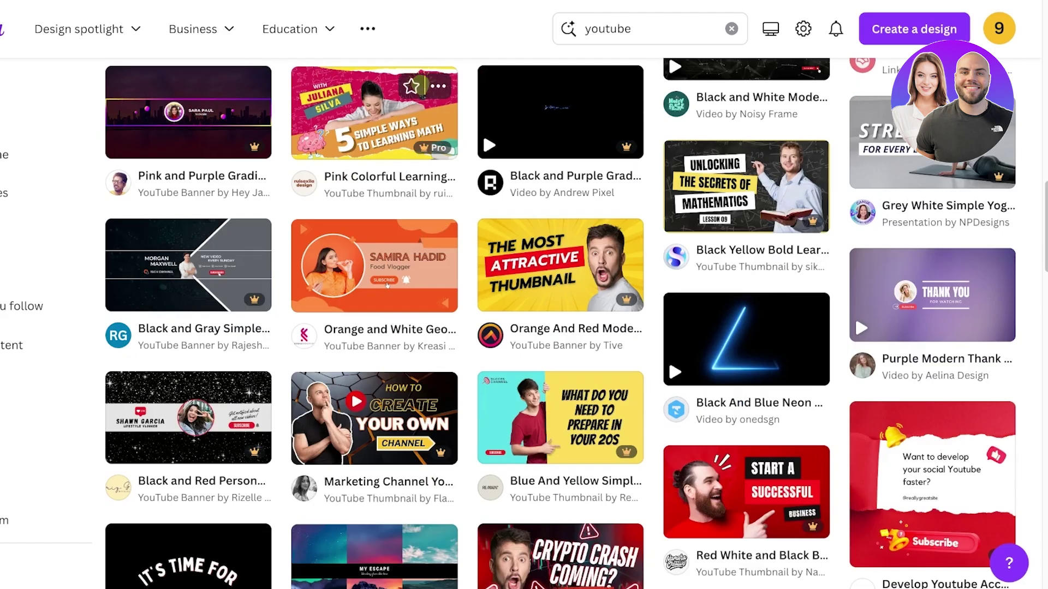
left_click(417, 87)
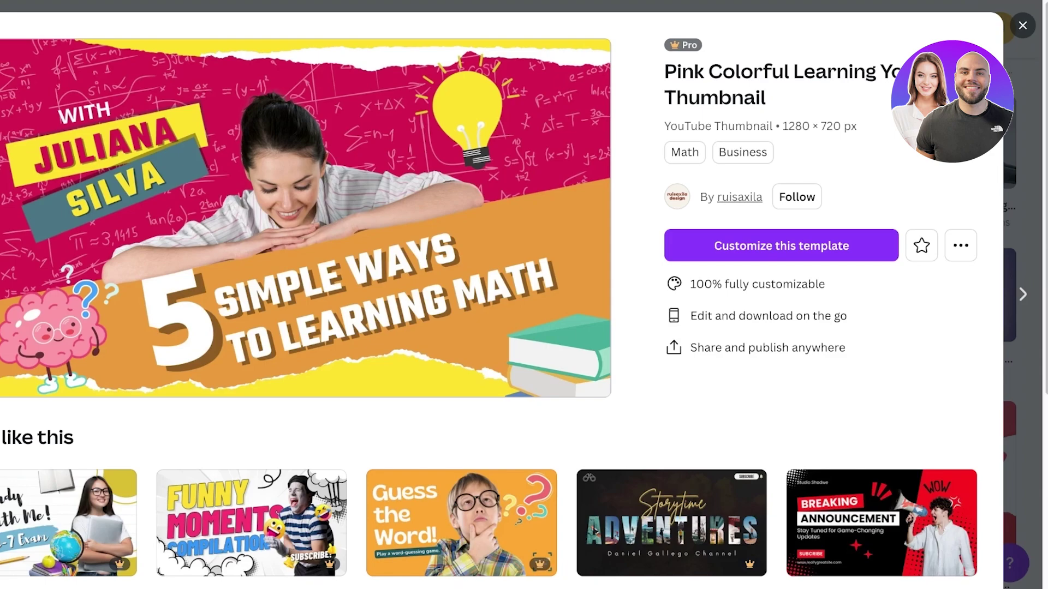
- Refine the template search to 'youtube video' to find the Natural Hummingbirds video
type("video")
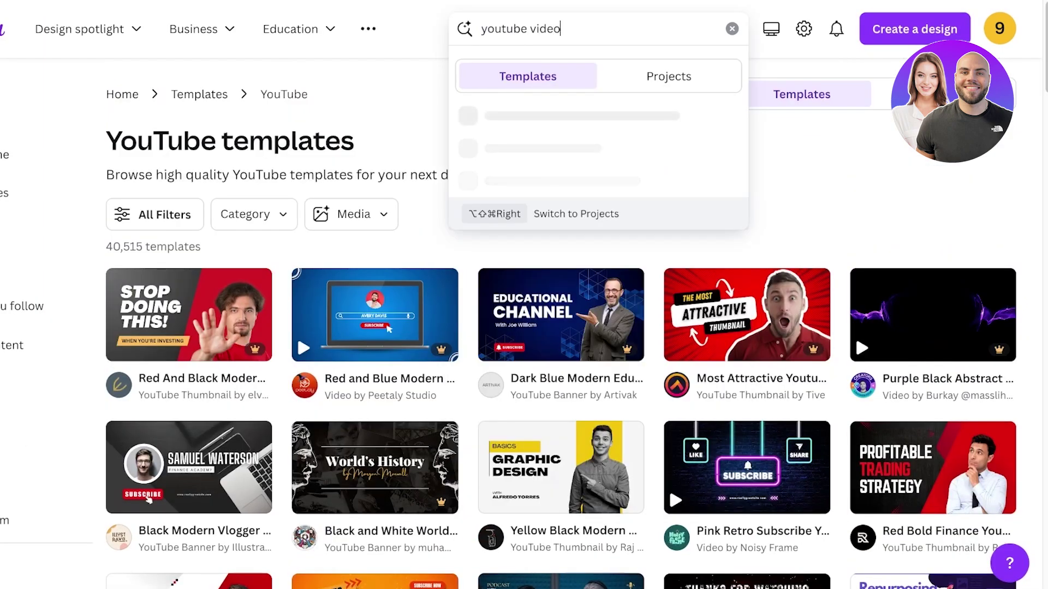
key("Return")
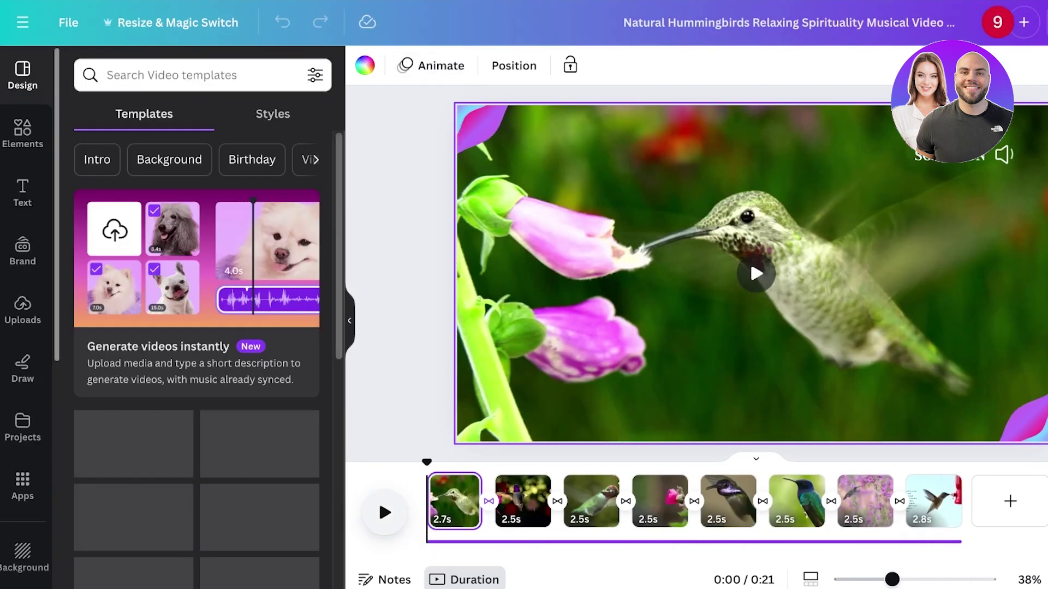
- Start previewing the Natural Hummingbirds video template
left_click(749, 258)
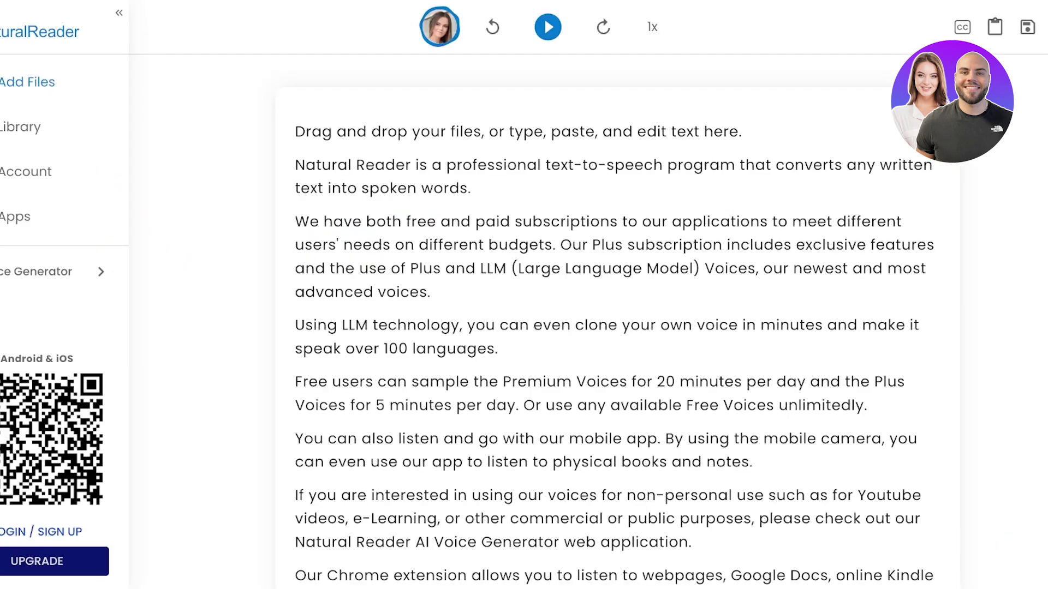
- Clear NaturalReader's sample text and choose Martha as the reading voice
key("ctrl+a")
key("Delete")
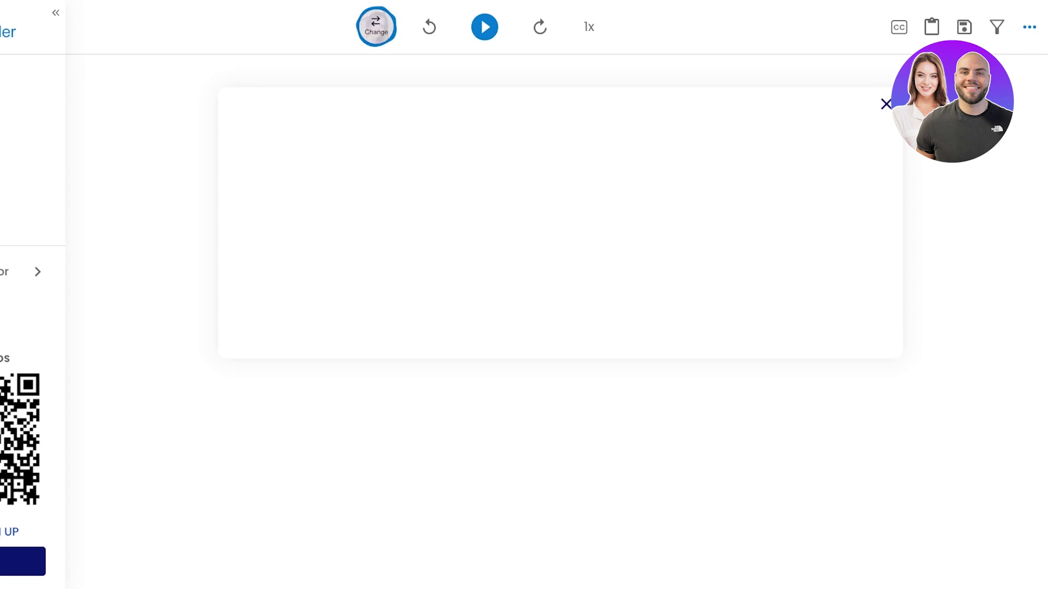
left_click(376, 26)
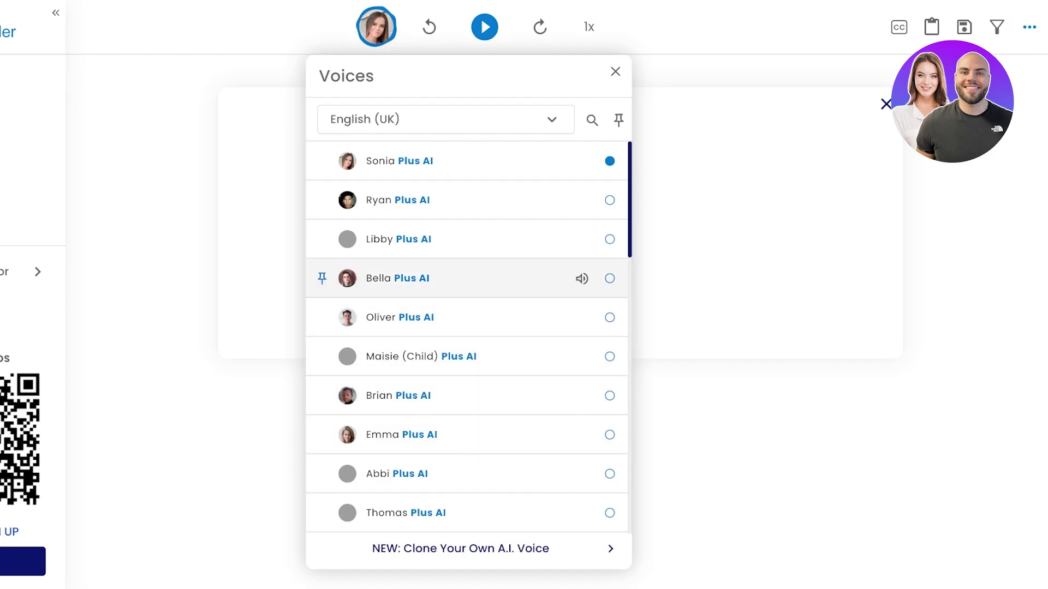
scroll(469, 279, "down", 8)
scroll(469, 279, "down", 4)
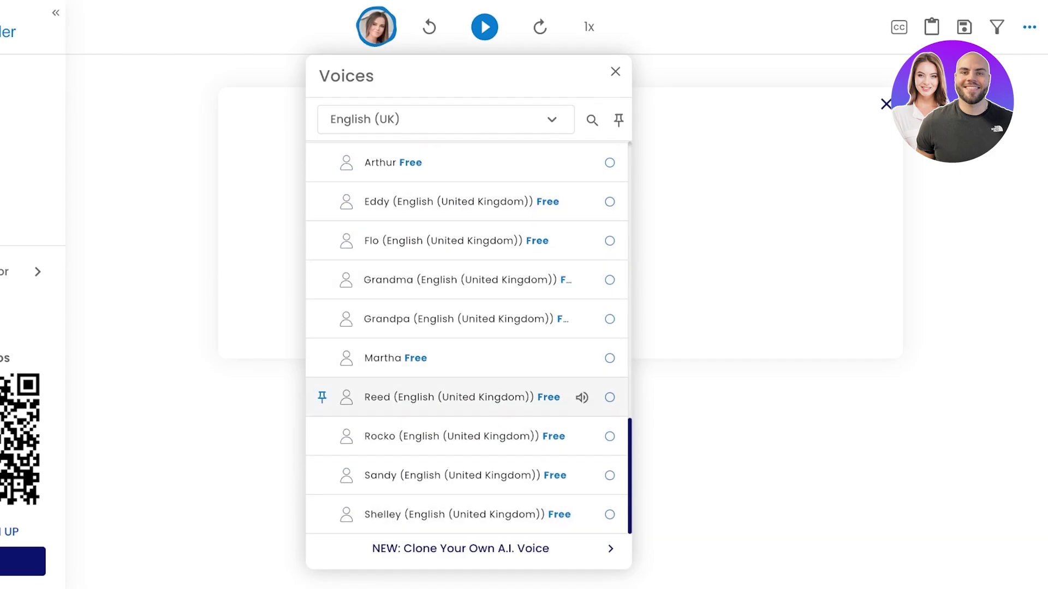
scroll(469, 328, "up", 6)
scroll(469, 328, "up", 6)
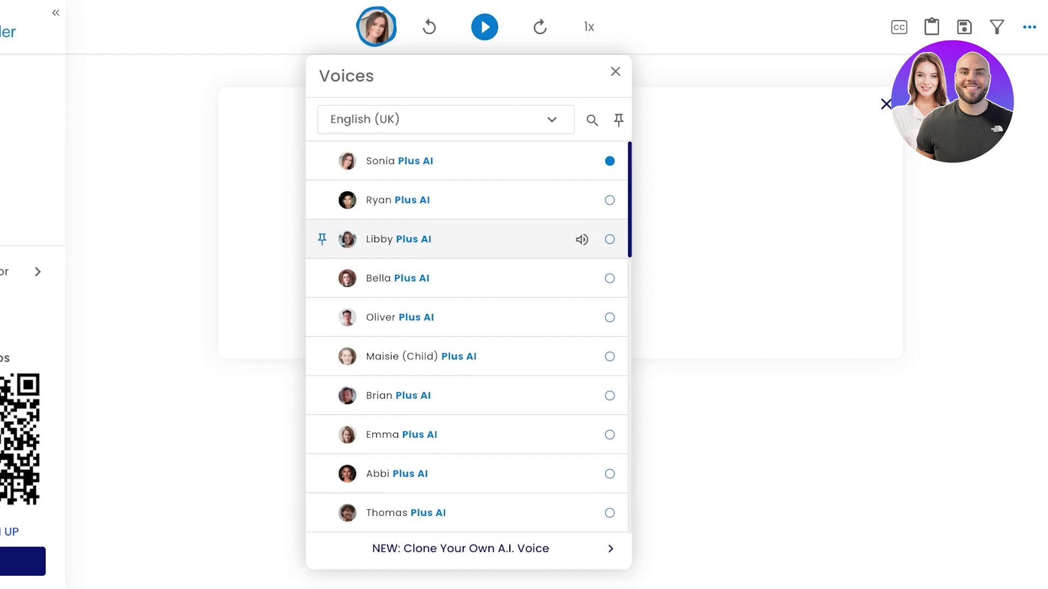
scroll(470, 395, "down", 7)
scroll(469, 396, "down", 4)
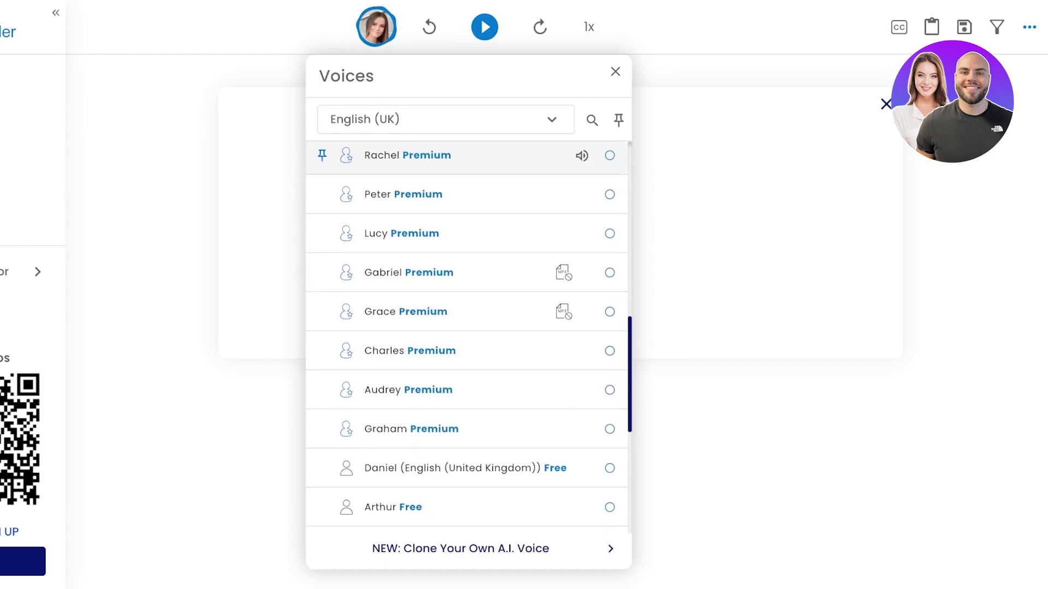
scroll(469, 339, "down", 6)
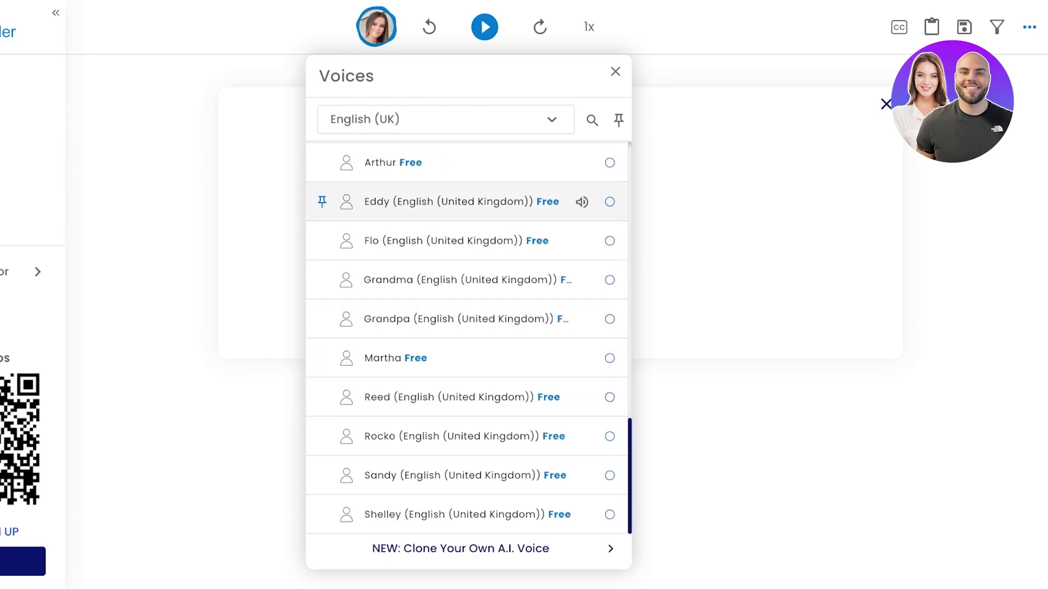
left_click(396, 358)
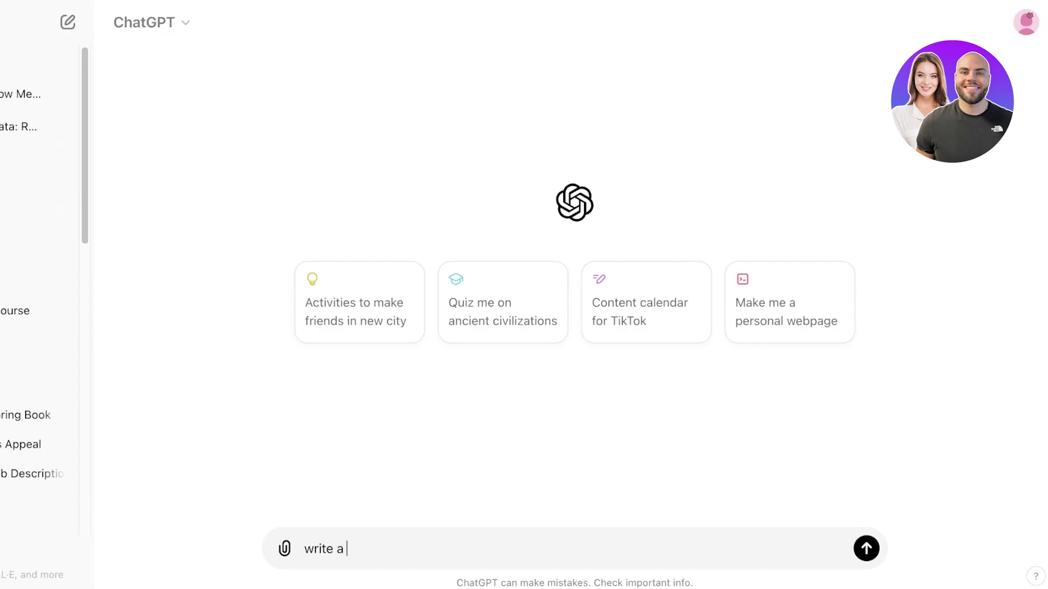
- Ask ChatGPT to 'write a 100 word script on birds' and select the narrator's paragraph
type("100 word script on b")
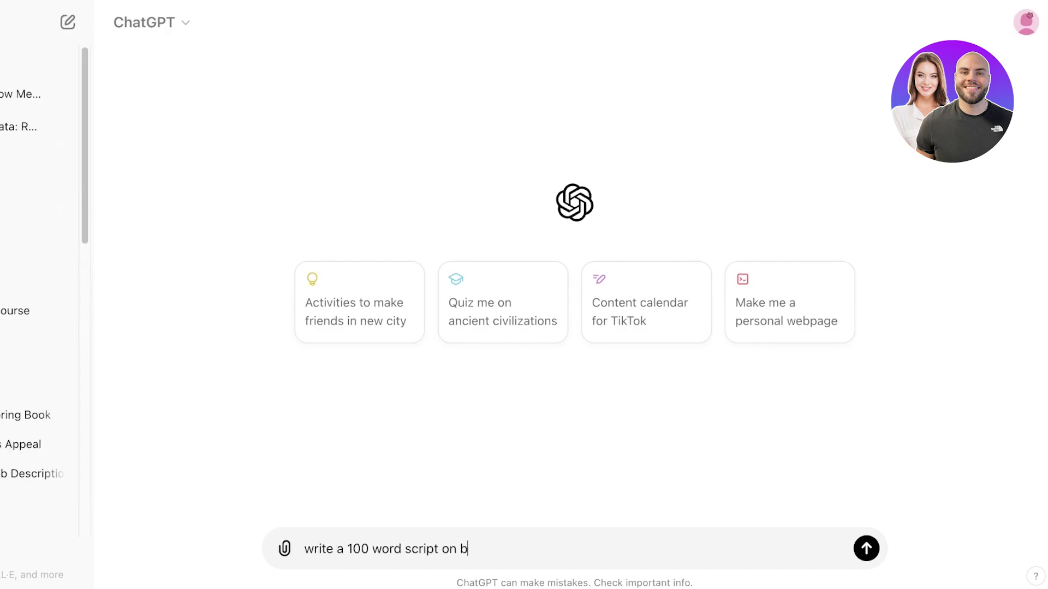
type("irds")
key("Return")
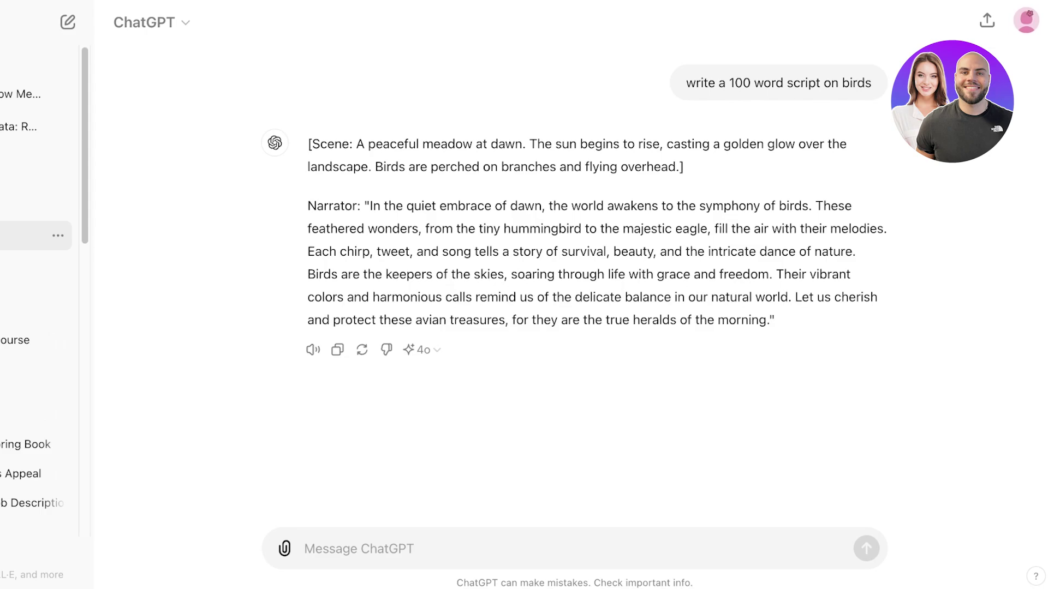
mouse_move(370, 206)
left_mouse_down()
mouse_move(579, 251)
mouse_move(736, 319)
mouse_move(770, 320)
left_mouse_up()
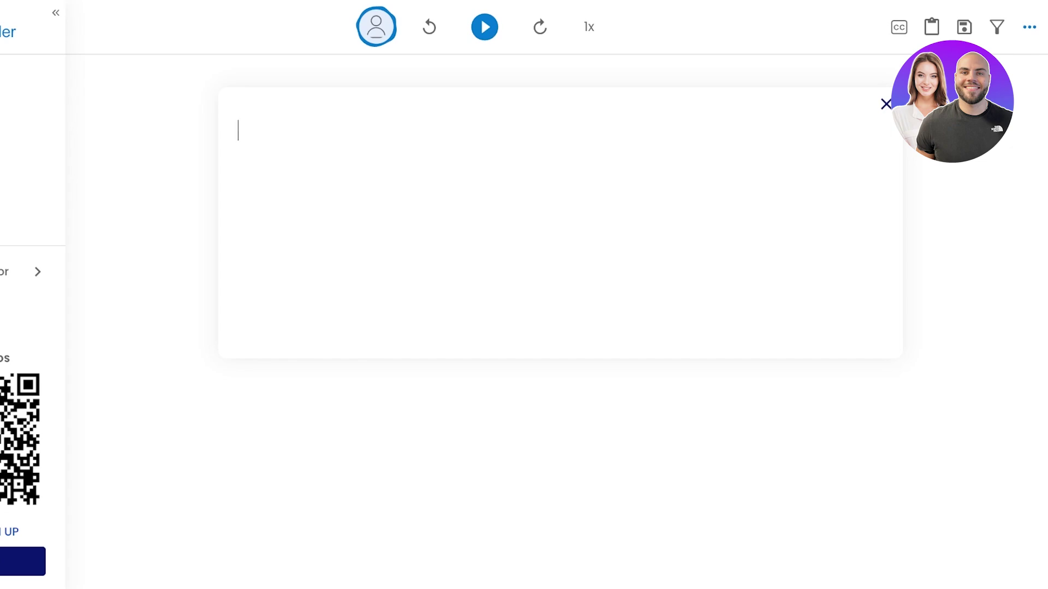
- Paste the bird narration into NaturalReader and briefly play it
type("In the quiet embrace of dawn, the world awakens to the symphony of birds. These feathered wonders, from the tiny hummingbird to the majestic eagle, fill the air with their melodies. Each chirp, tweet, and song tells a story of survival, beauty, and the intricate dance of nature. Birds are the keepers of the skies, soaring through life with grace and freedom. Their vibrant colors and harmonious calls remind us of the delicate balance in our natural world. Let us cherish and protect these avian treasures, for they are the true heralds of the morning.")
left_click(485, 27)
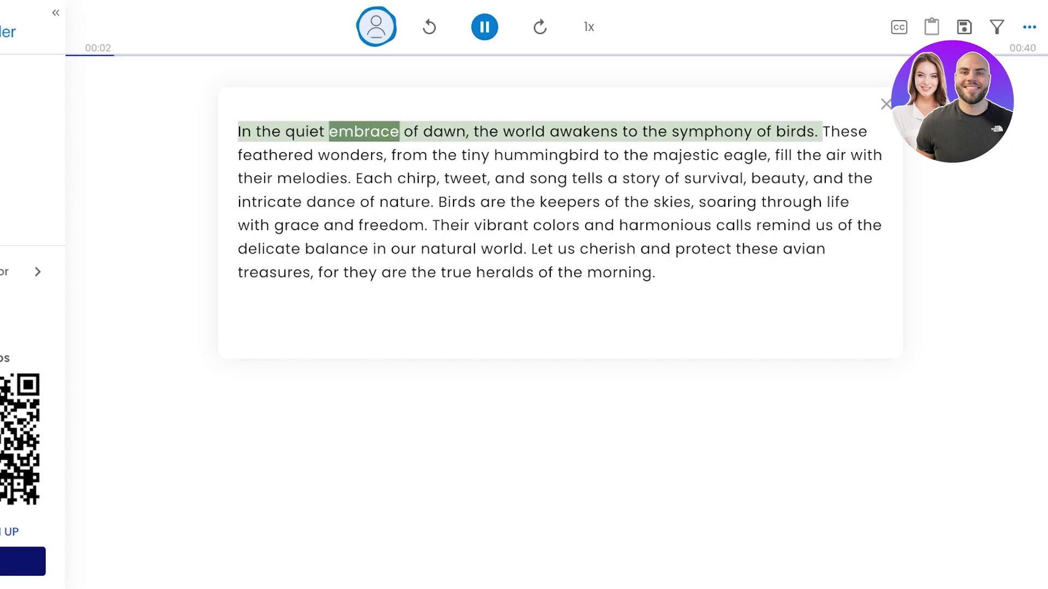
left_click(485, 27)
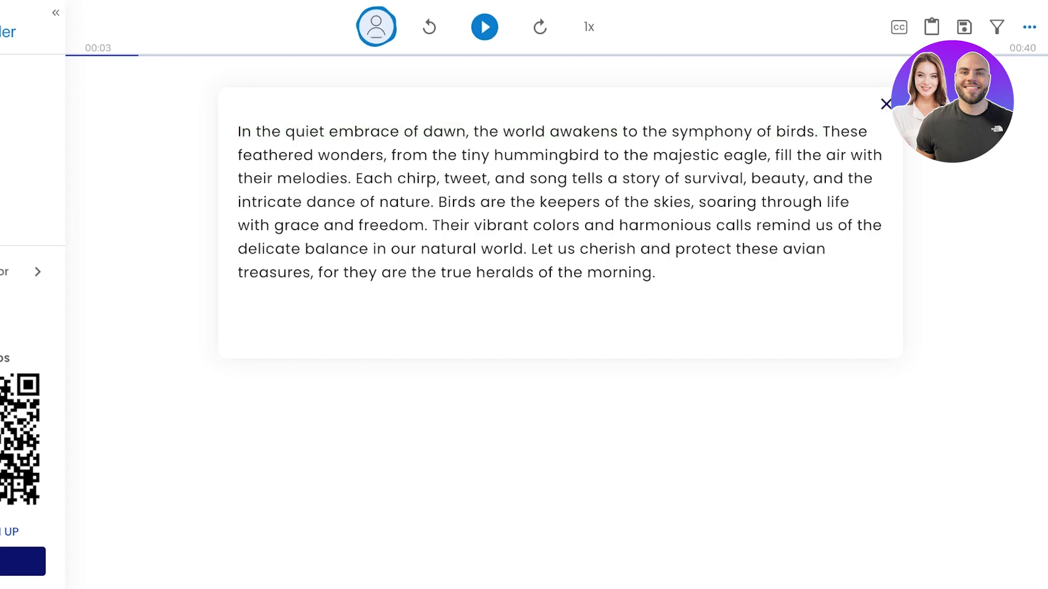
- Browse the voice list and select the Sandy UK voice
left_click(375, 26)
scroll(466, 339, "down", 5)
scroll(467, 338, "down", 5)
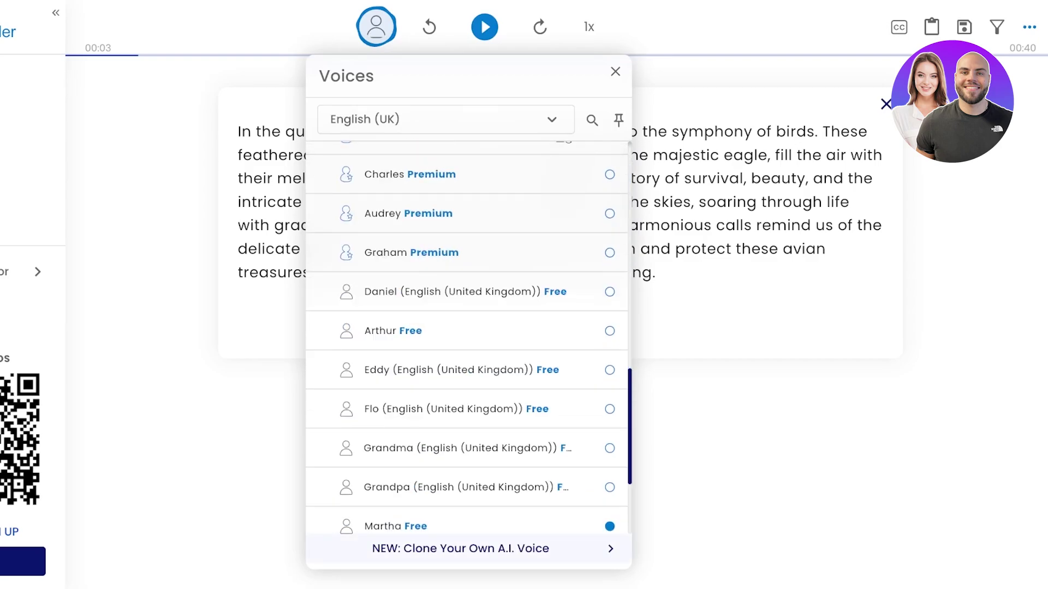
scroll(467, 513, "down", 3)
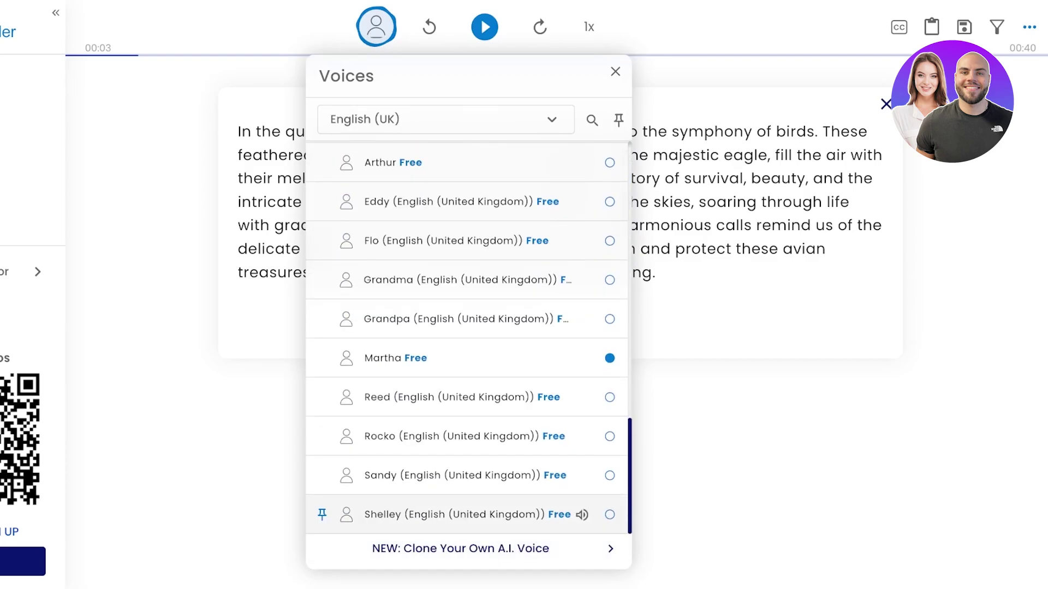
scroll(463, 436, "up", 1)
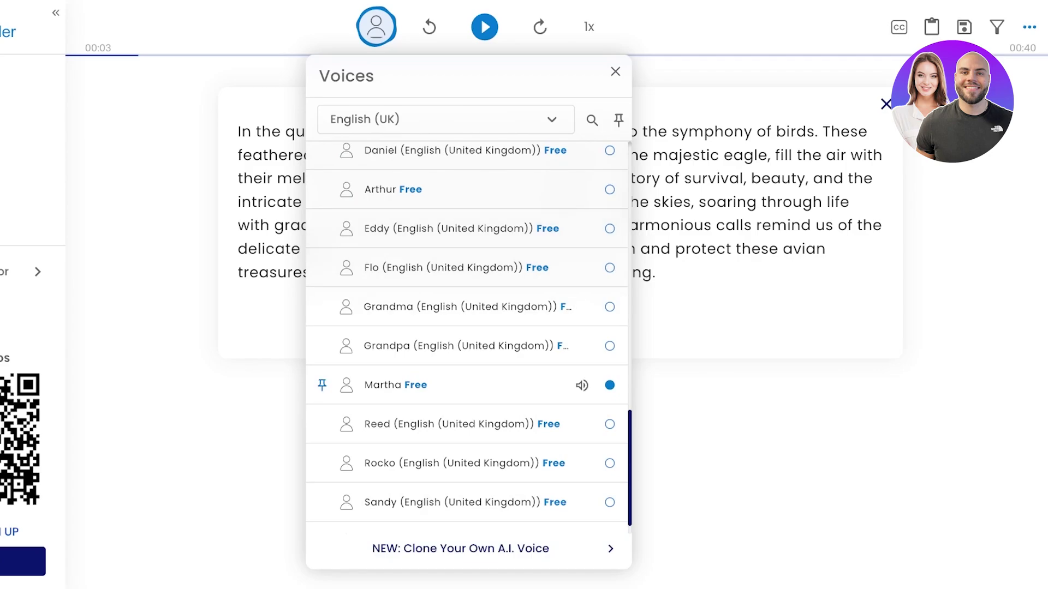
scroll(464, 502, "down", 1)
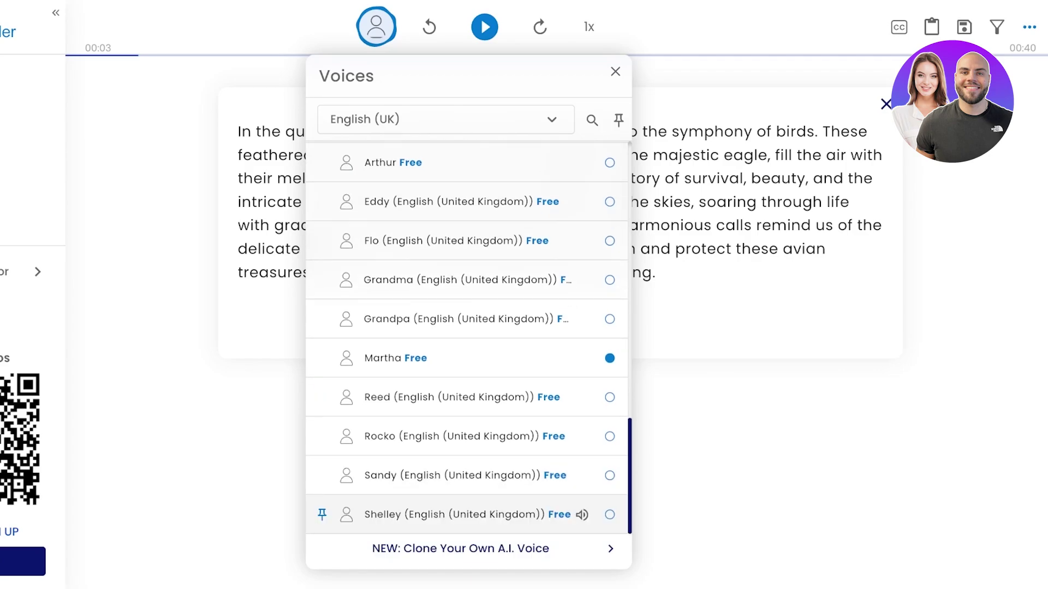
scroll(464, 510, "up", 1)
scroll(463, 510, "up", 6)
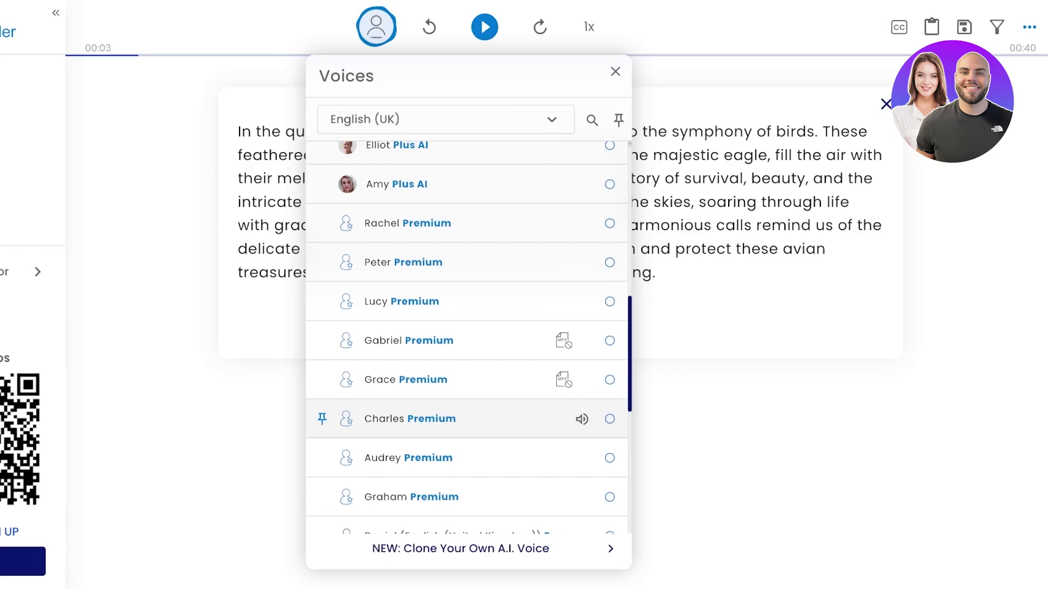
scroll(464, 381, "down", 3)
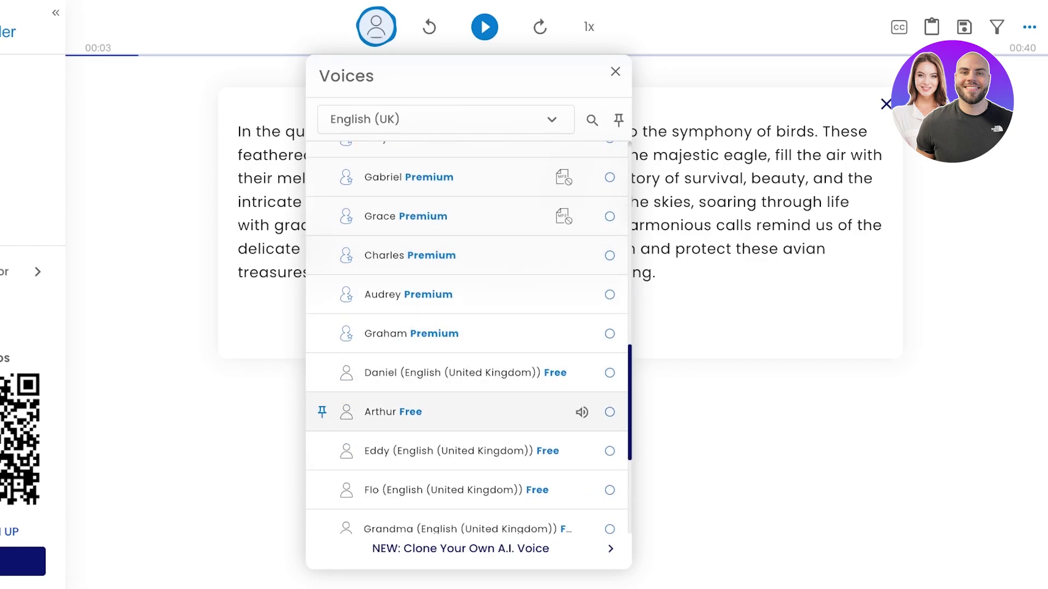
scroll(463, 371, "down", 3)
scroll(464, 436, "down", 3)
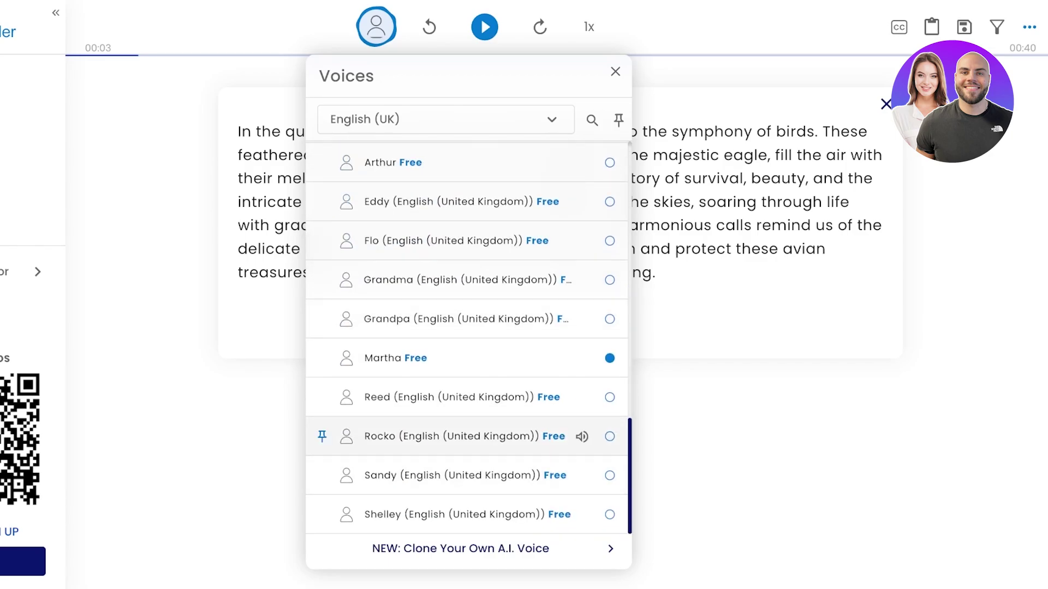
left_click(464, 475)
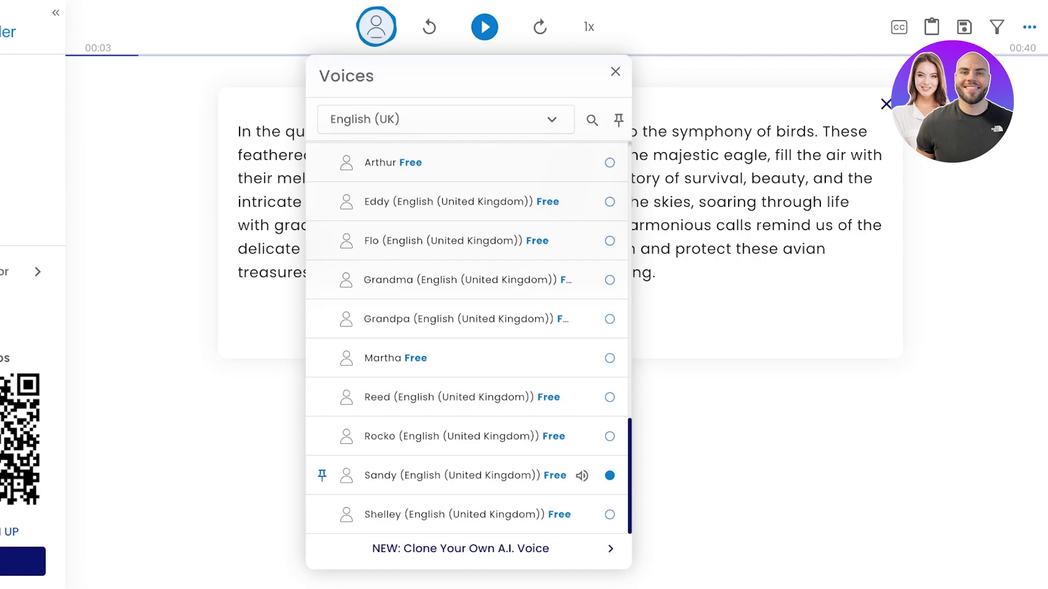
- Audition the paragraph with Sandy, then switch the voice back to Martha
left_click(464, 475)
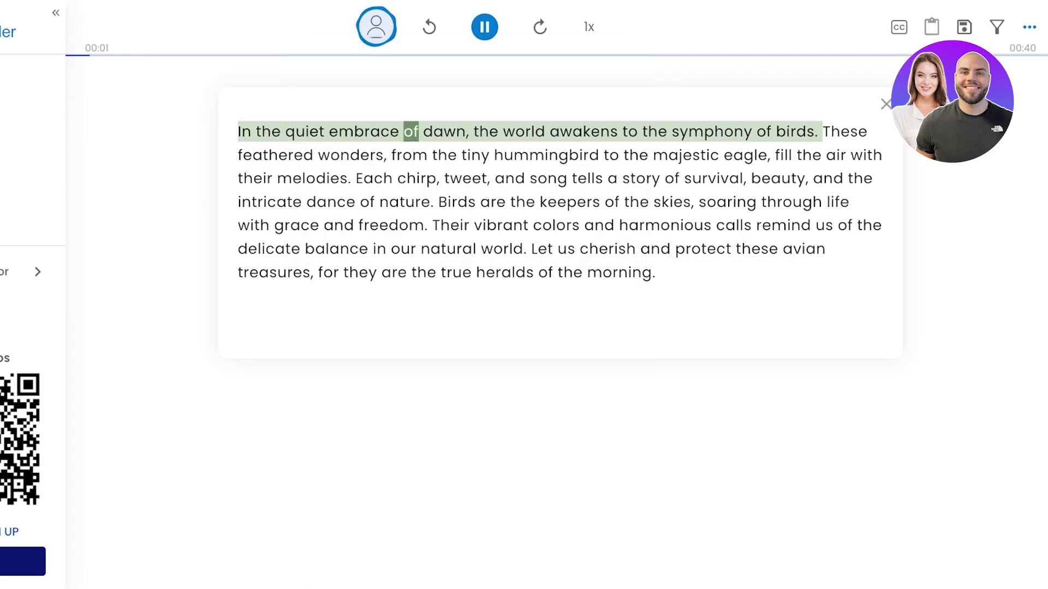
left_click(485, 27)
left_click(376, 26)
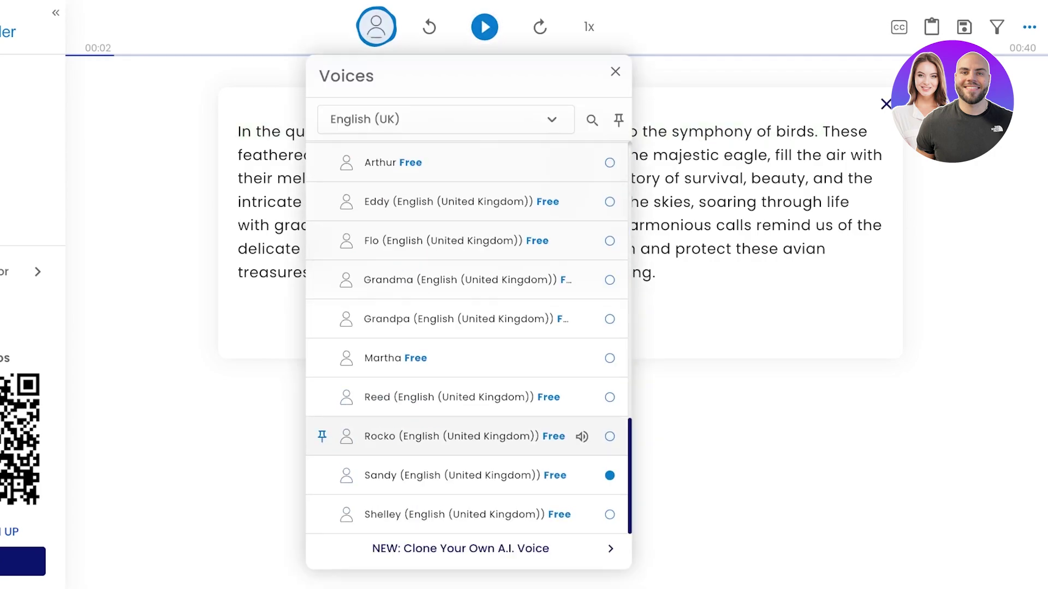
left_click(464, 475)
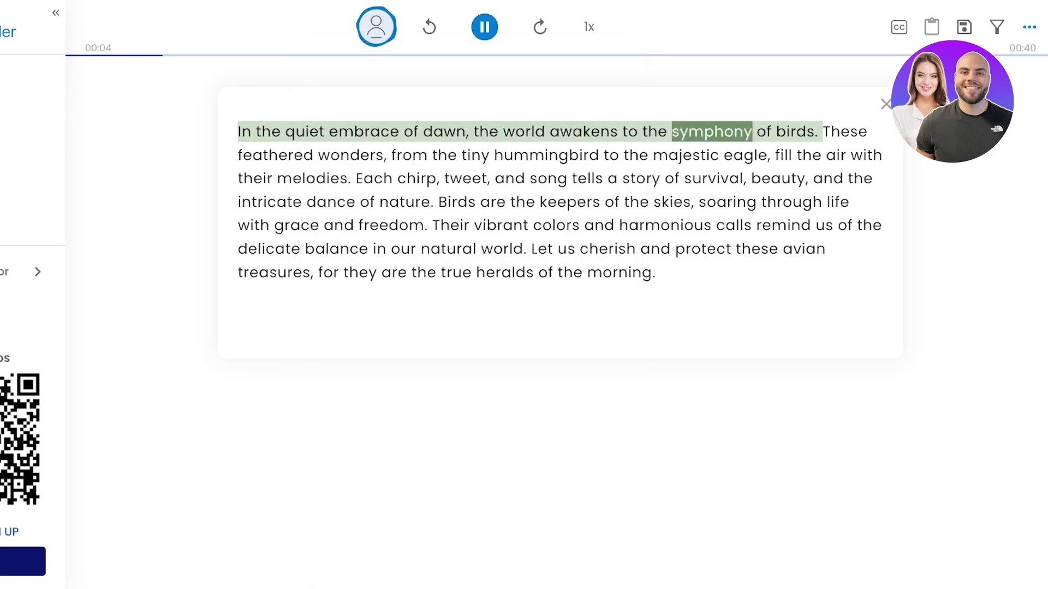
left_click(485, 26)
left_click(376, 27)
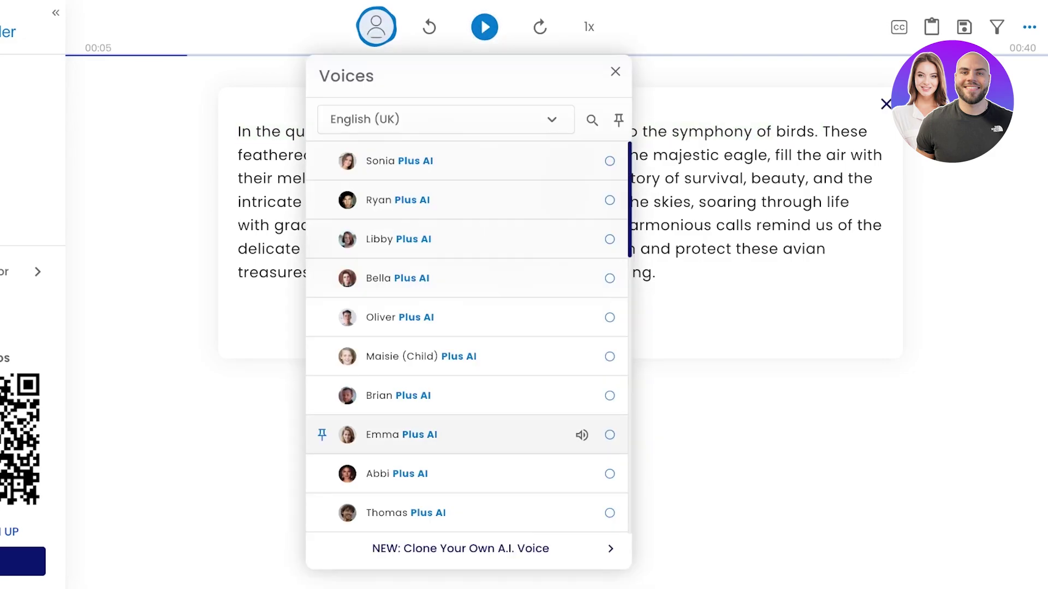
left_click(464, 357)
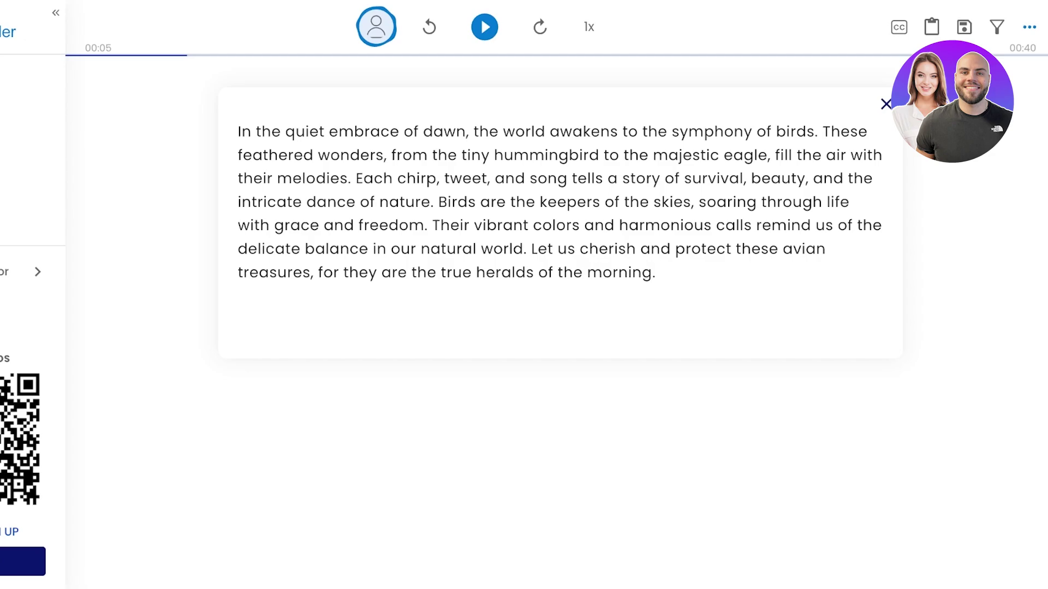
- Try downloading the narration as MP3, which shows the paid-plan upgrade message
left_click(964, 26)
left_click(591, 205)
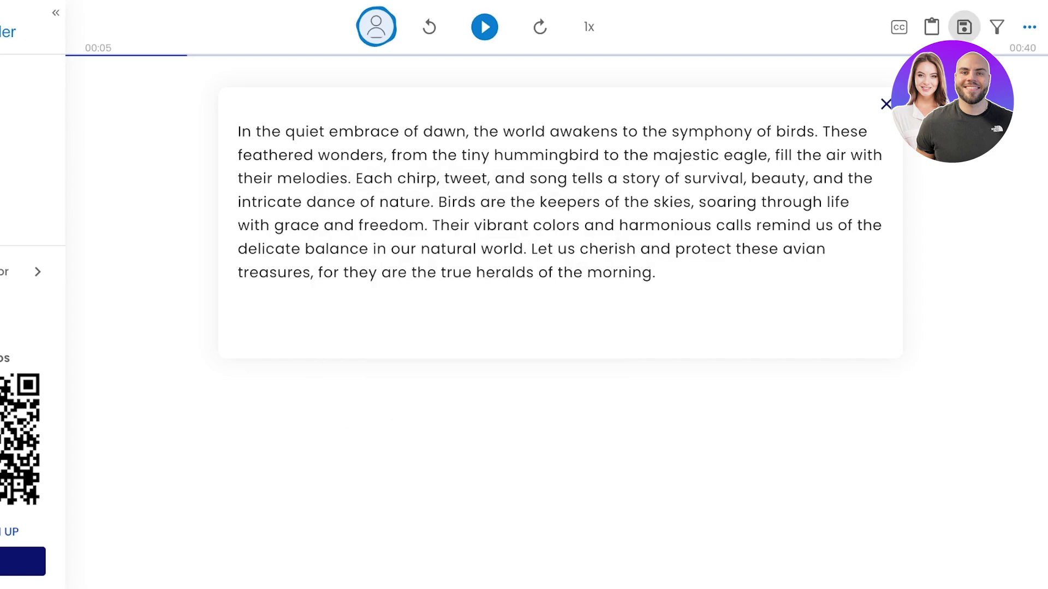
left_click(1029, 26)
left_click(818, 100)
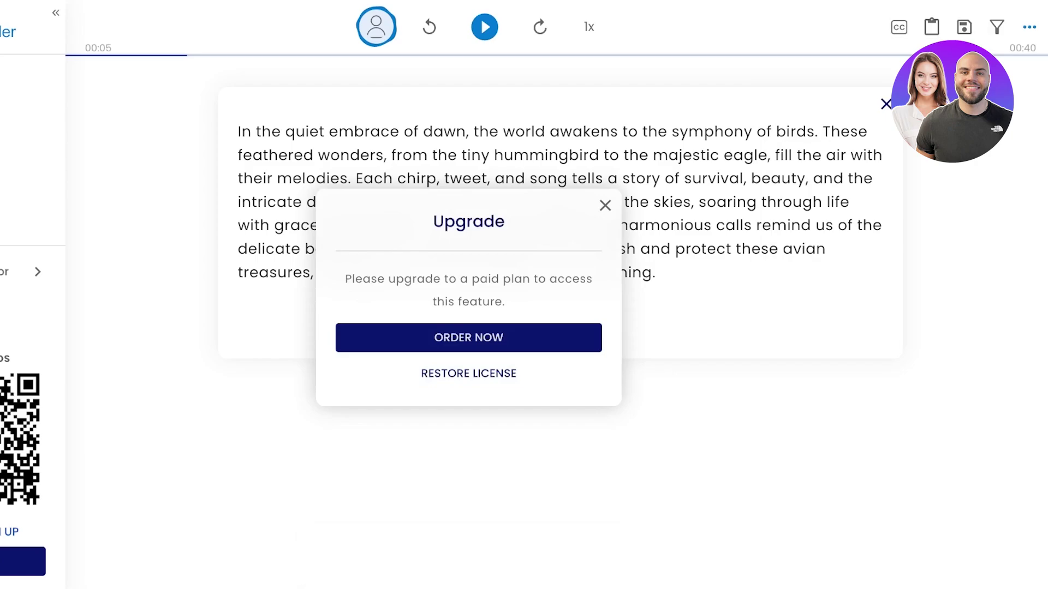
left_click_drag(345, 279, 504, 302)
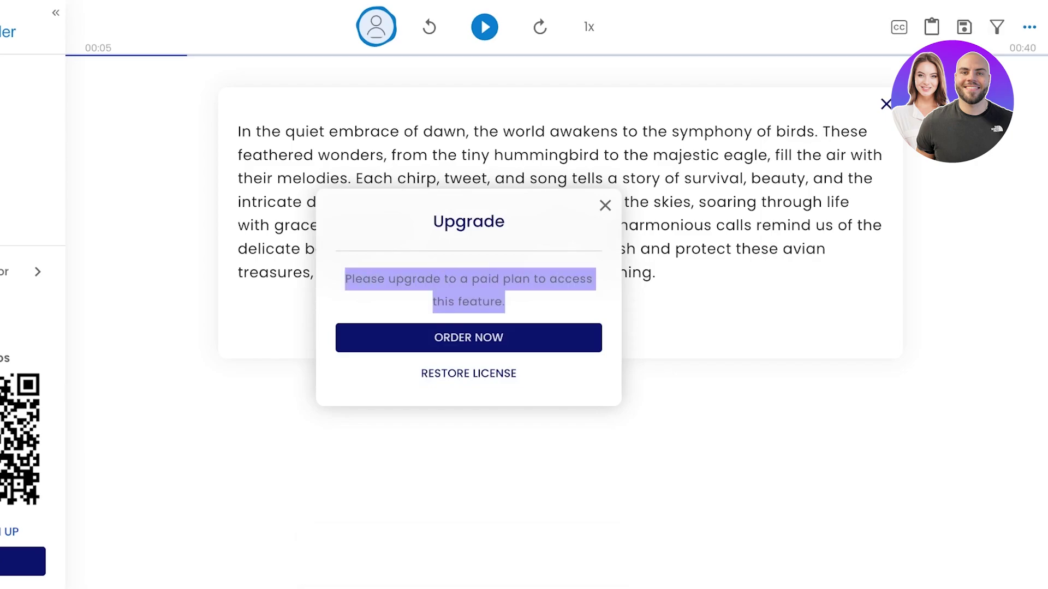
- Dismiss NaturalReader's upgrade notice
key("Escape")
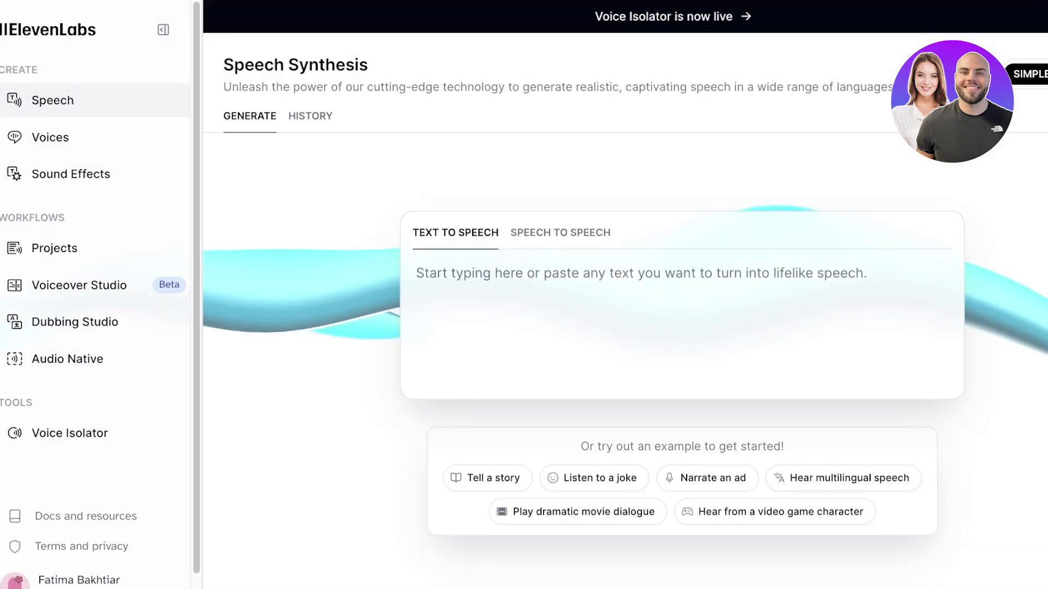
- Paste the bird paragraph into ElevenLabs and pick Antoni after previewing Alice and Antoni
type("In the quiet embrace of dawn, the world awakens to the symphony of birds. These feathered wonders, from the tiny hummingbird to the majestic eagle, fill the air with their melodies. Each chirp, tweet, and song tells a story of survival, beauty, and the intricate dance of nature. Birds are the keepers of the skies, soaring through life with grace and freedom. Their vibrant colors and harmonious calls remind us of the delicate balance in our natural world. Let us cherish and protect these avian treasures, for they are the true heralds of the morning.")
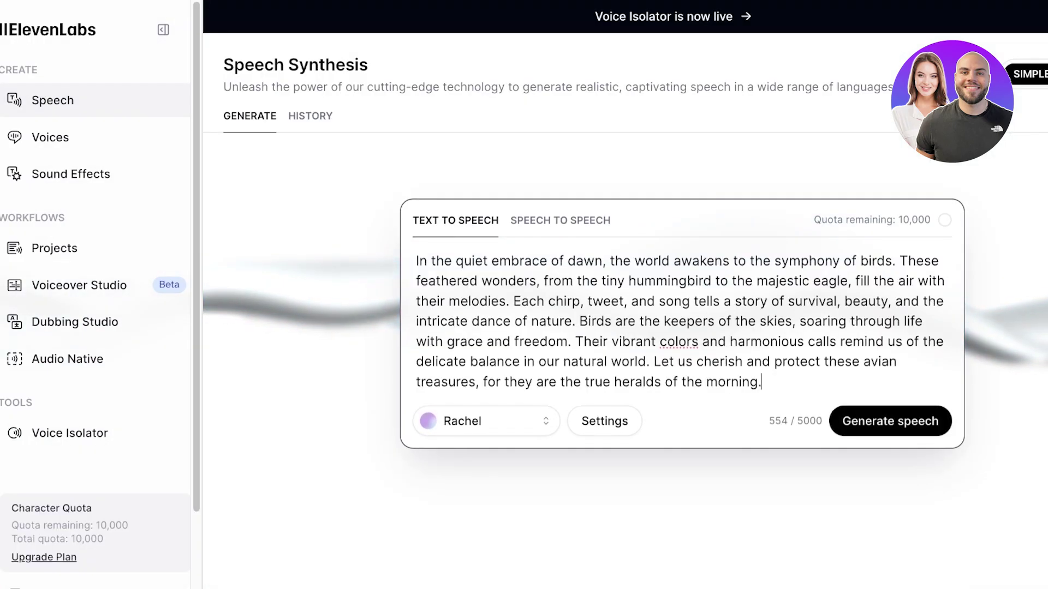
left_click(485, 420)
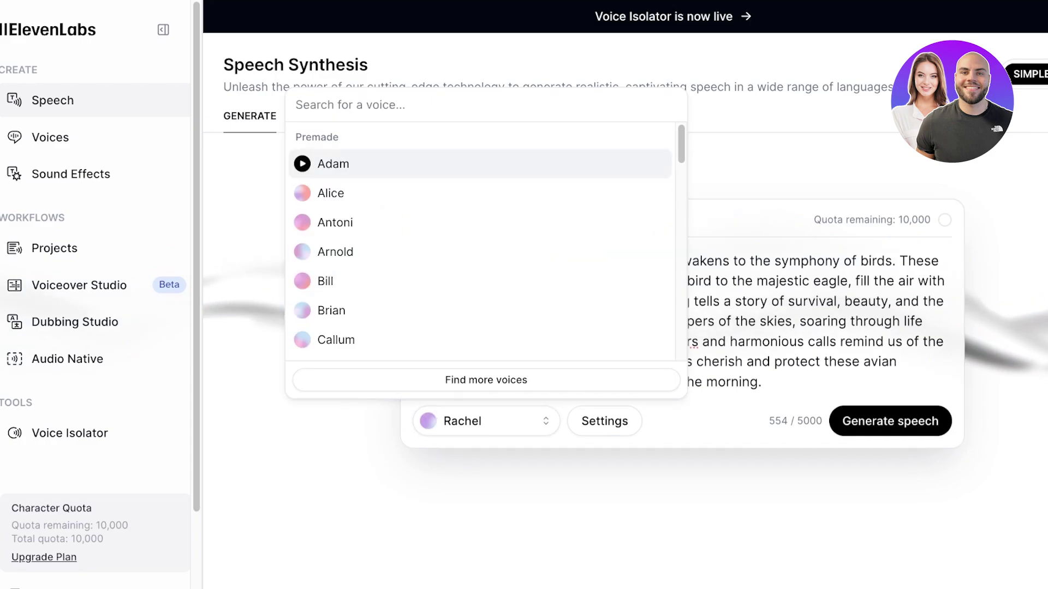
left_click(302, 194)
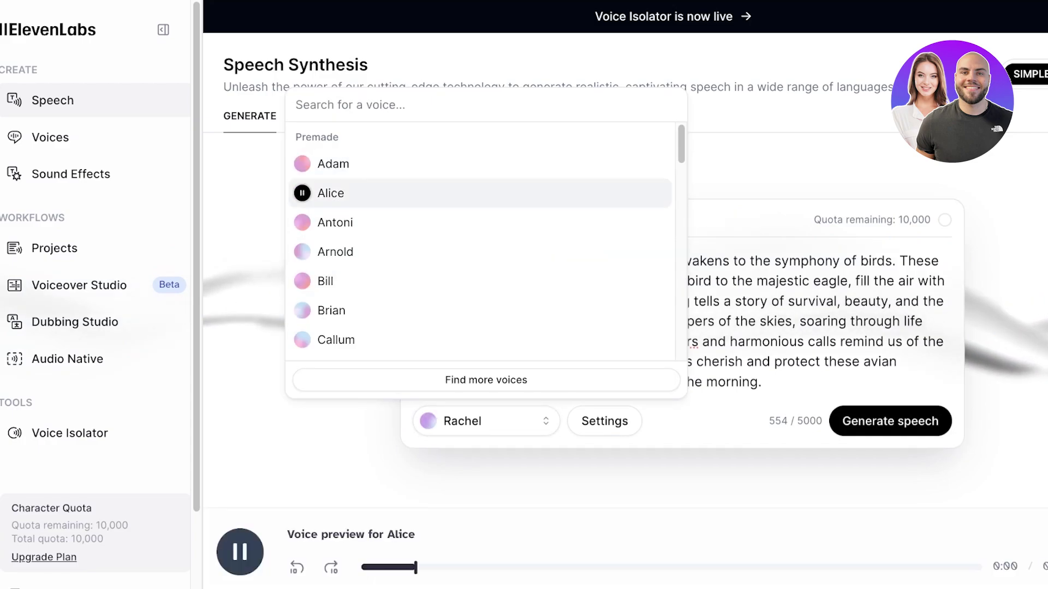
left_click(301, 222)
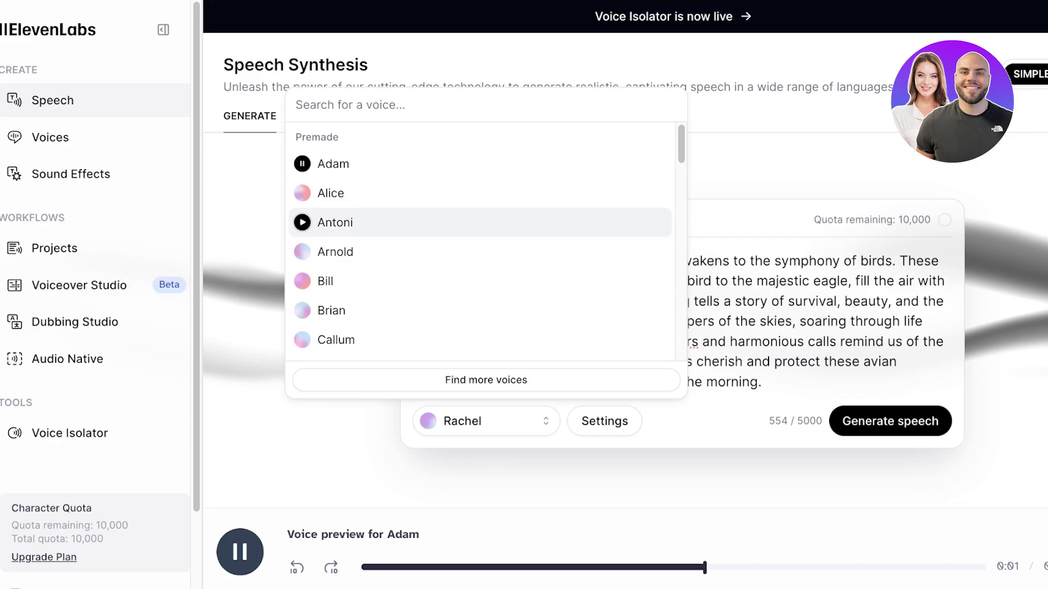
left_click(335, 222)
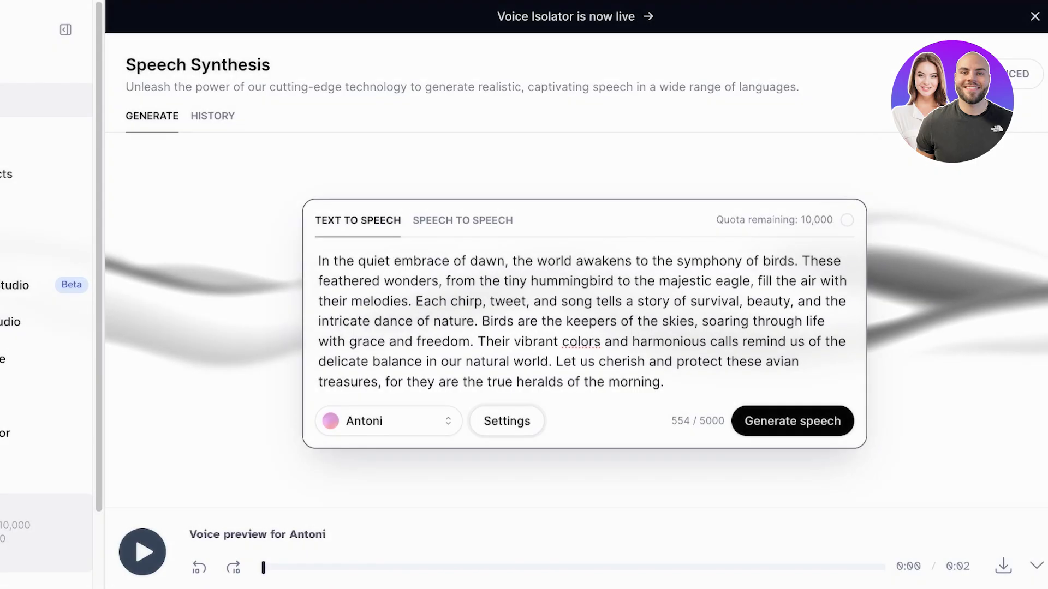
- Set similarity to about 68%, style exaggeration to a few percent, and stability to about 55%
left_click(506, 421)
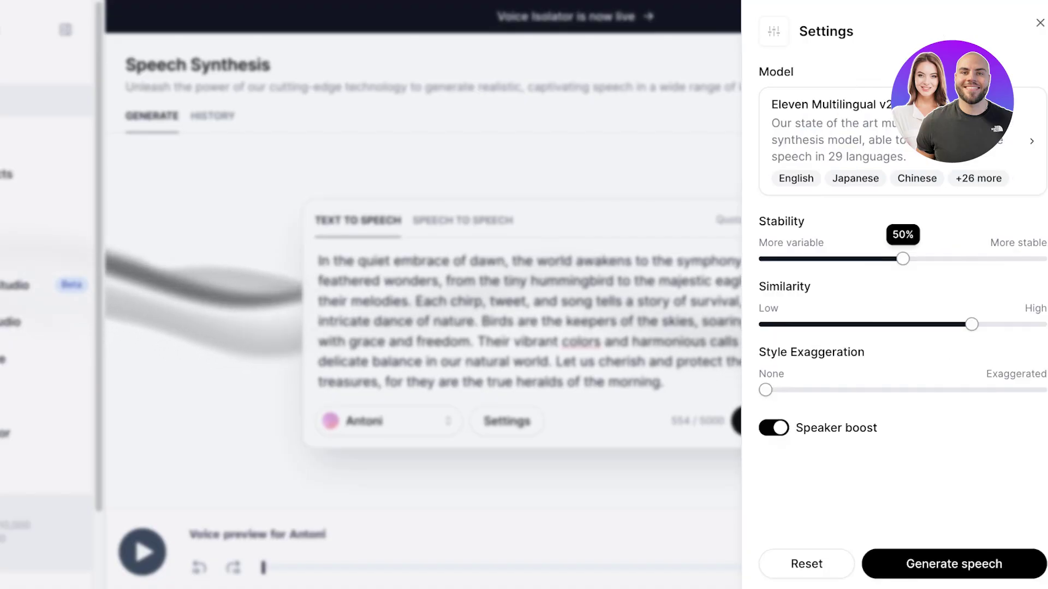
key("Tab")
key("Left")
key("Left")
key("Left")
key("Left")
key("Left")
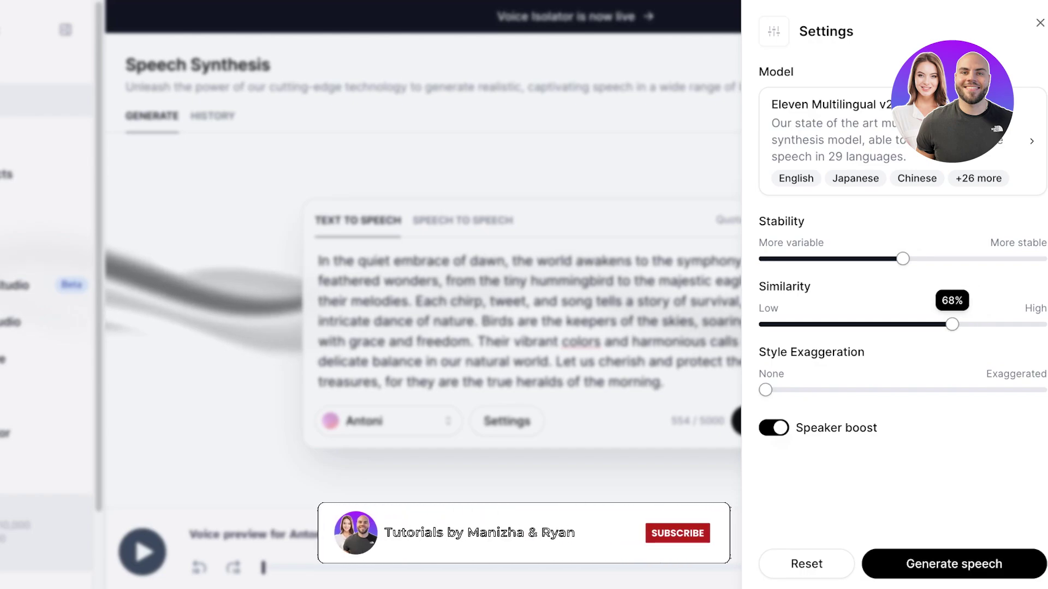
key("Tab")
key("Right")
key("Right")
key("Right")
key("Right")
key("Right")
key("Right")
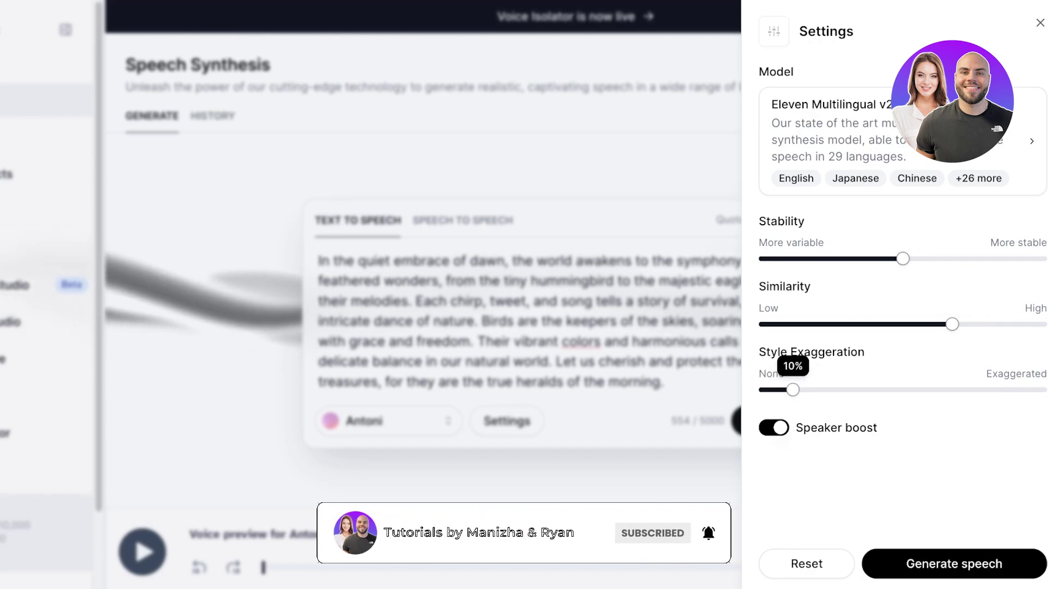
key("Right")
key("Right")
key("Right")
key("Left")
key("Left")
key("Left")
key("Left")
key("Left")
key("Left")
key("Left")
key("Left")
key("Left")
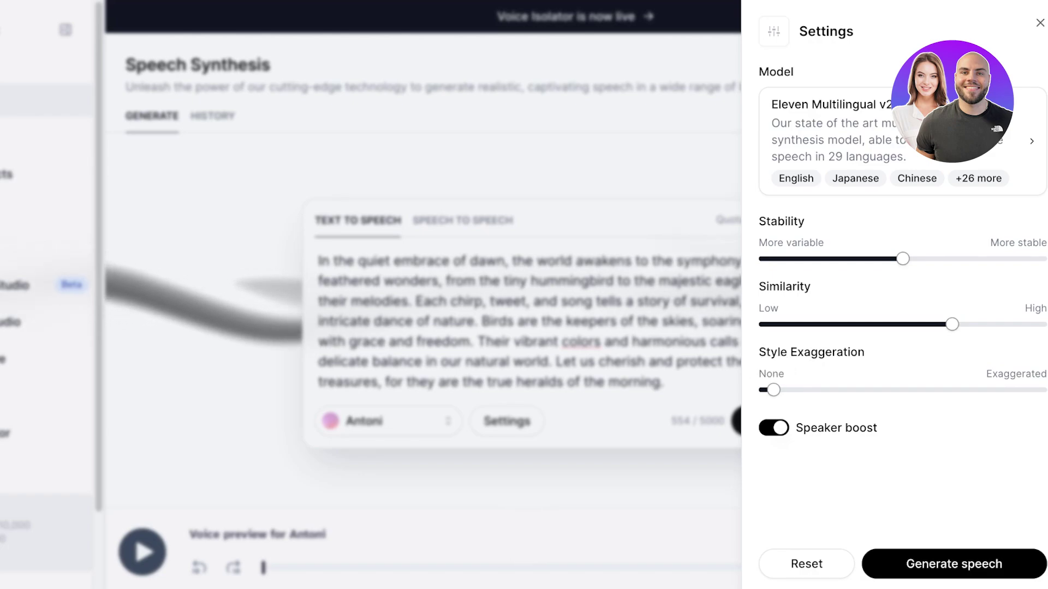
key("shift+Tab")
key("shift+Tab")
key("Right")
key("Right")
key("Right")
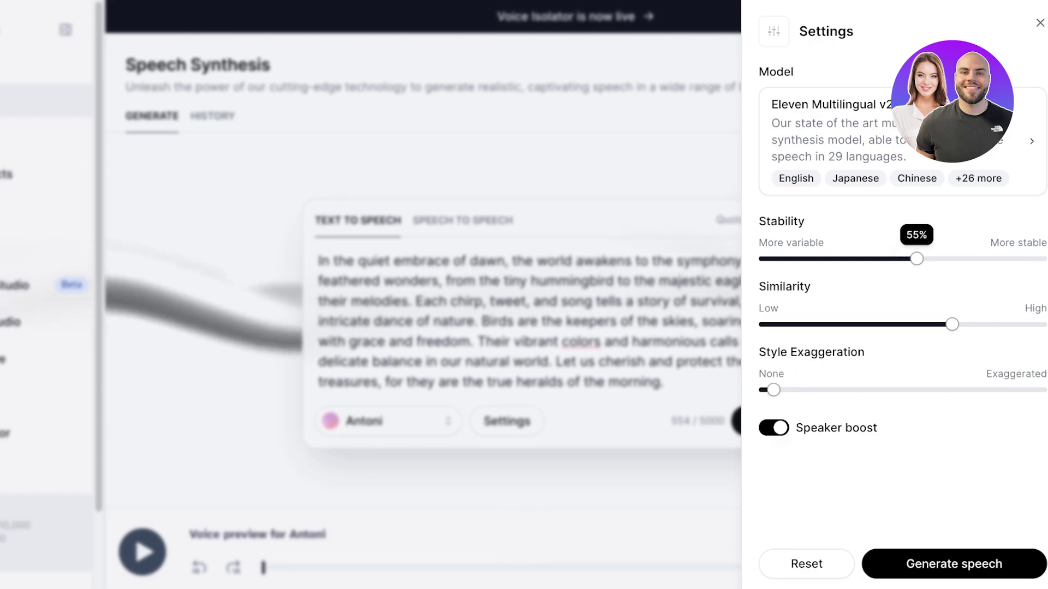
key("Left")
key("Left")
key("Left")
key("Right")
key("Right")
key("Right")
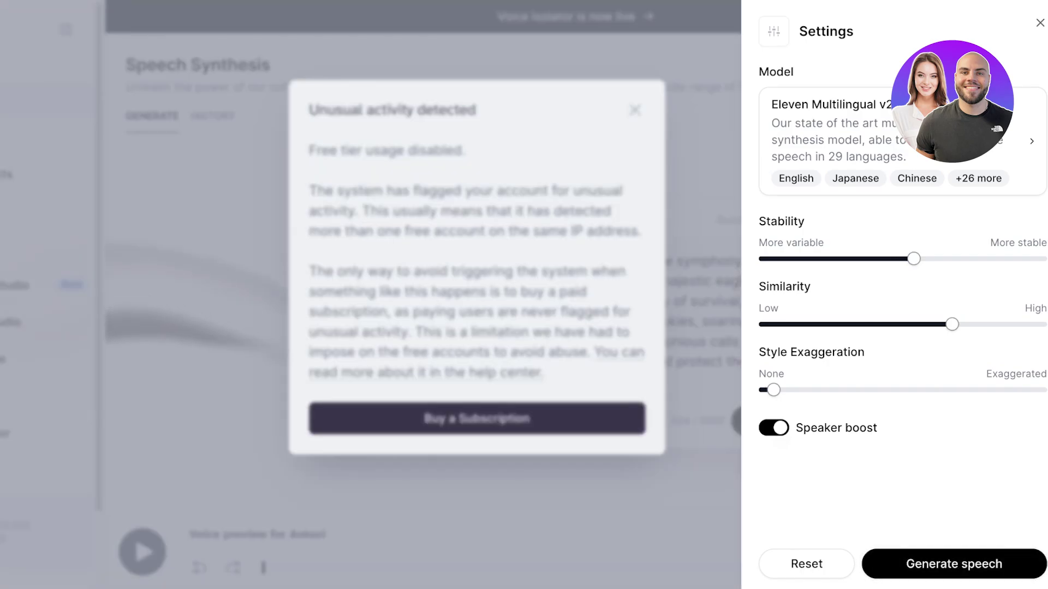
- Close settings and the warning, retry Generate speech, and hit the free-tier-disabled warning again
left_click(1039, 23)
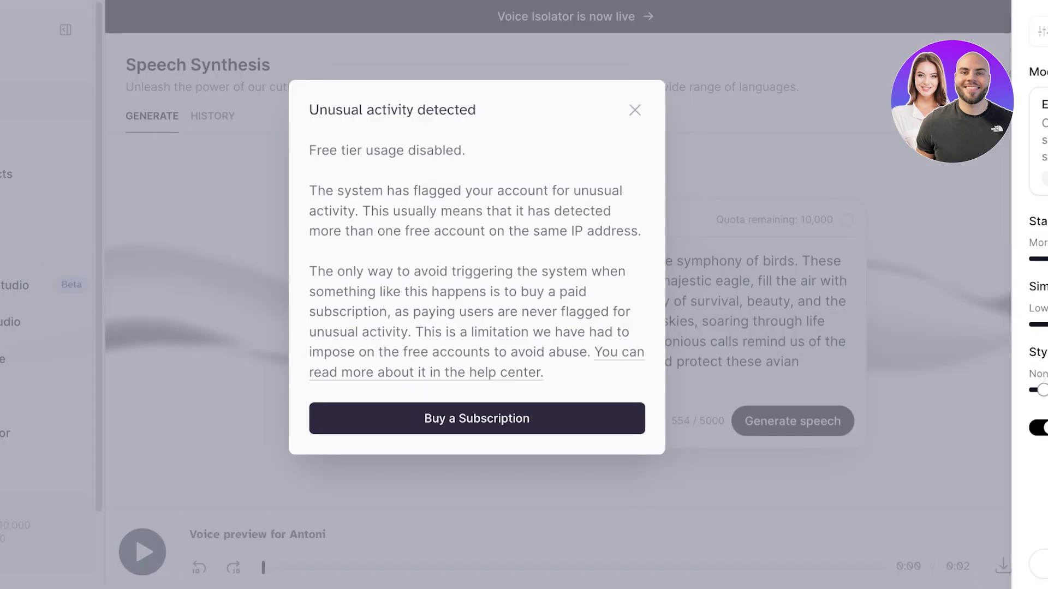
left_click(635, 111)
left_click(794, 420)
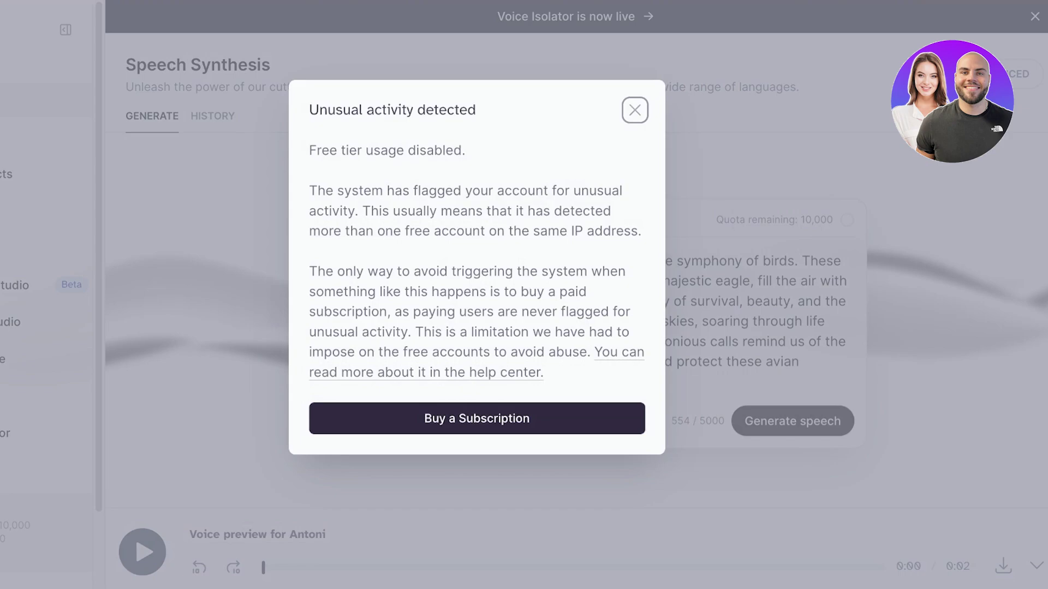
left_click_drag(366, 150, 643, 232)
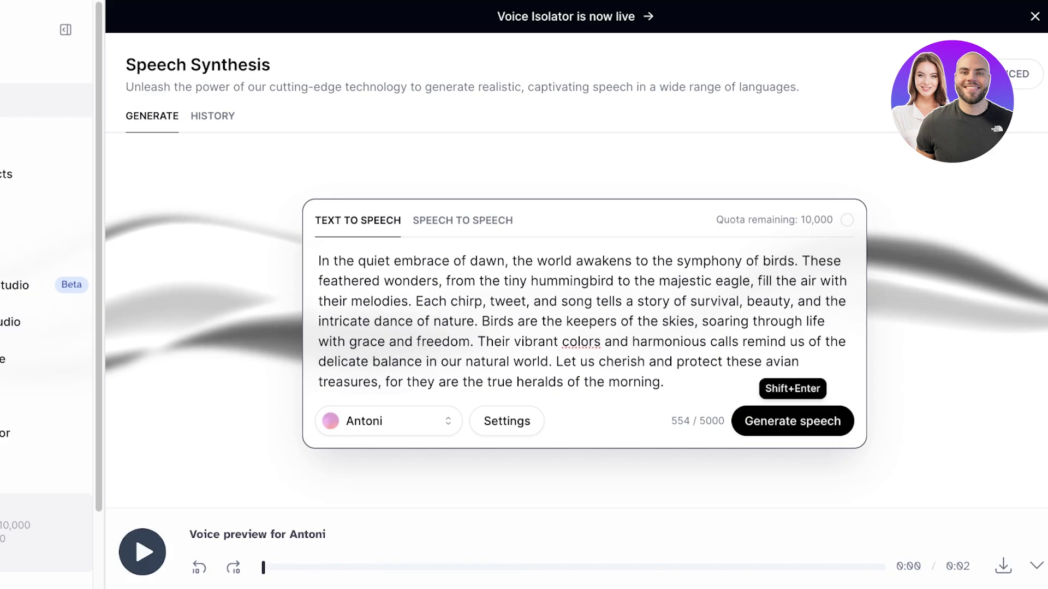
scroll(60, 328, "down", 2)
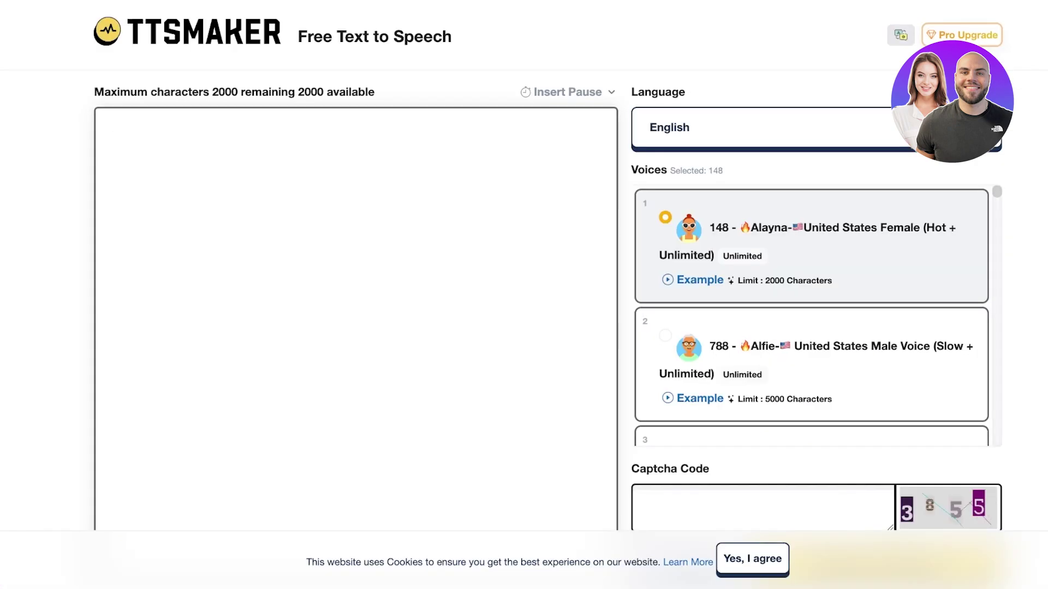
- Paste the dawn bird narration into TTSMaker and submit captcha '5'; conversion halts with an expired-code warning
type("In the quiet embrace of dawn, the world awakens to the symphony of birds. These feathered wonders, from the tiny hummingbird to the majestic eagle, fill the air with their melodies. Each chirp, tweet, and song tells a story of survival, beauty, and the intricate dance of nature. Birds are the keepers of the skies, soaring through life with grace and freedom. Their vibrant colors and harmonious calls remind us of the delicate balance in our natural world. Let us cherish and protect these avian treasures, for they are the true heralds of the morning.")
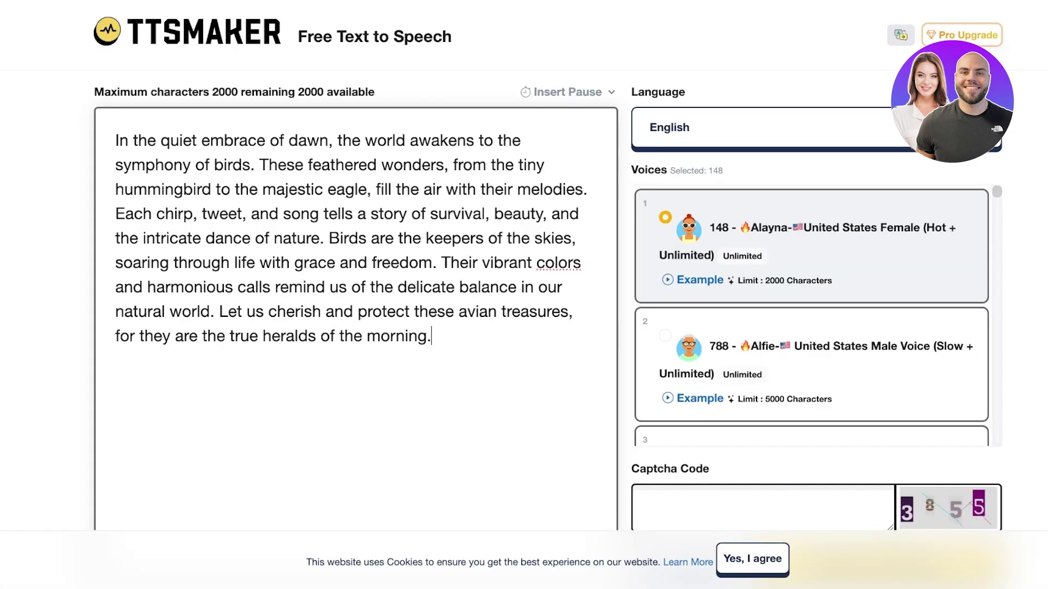
scroll(524, 295, "down", 4)
left_click(763, 296)
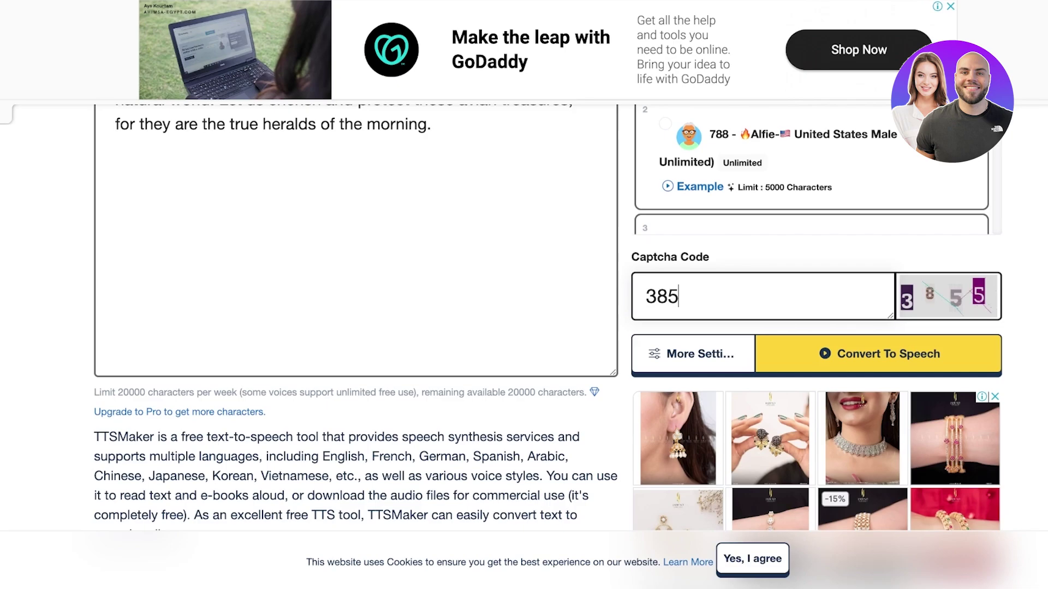
type("5")
key("Return")
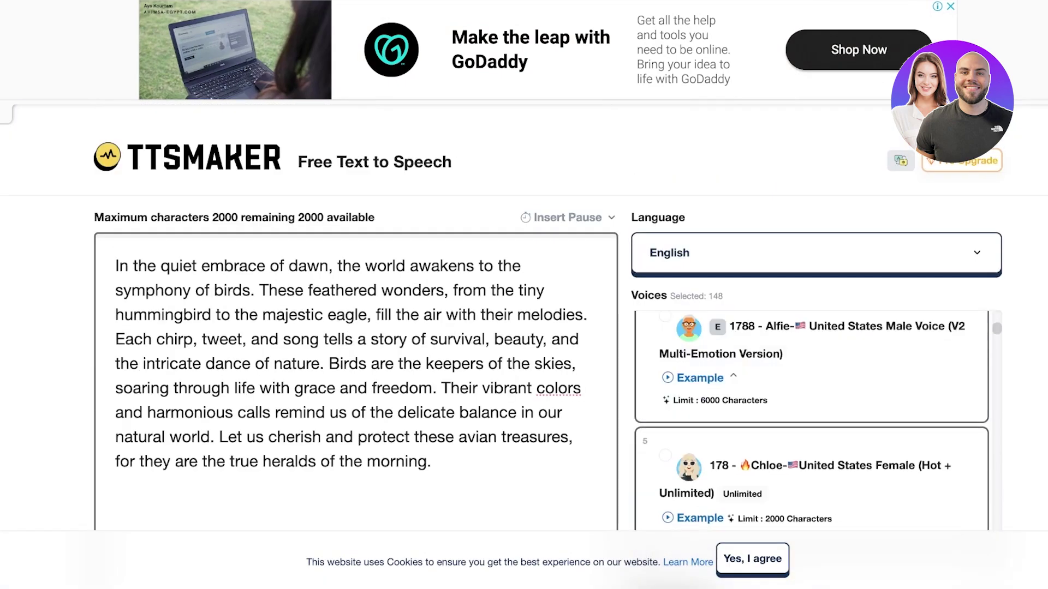
scroll(812, 420, "down", 5)
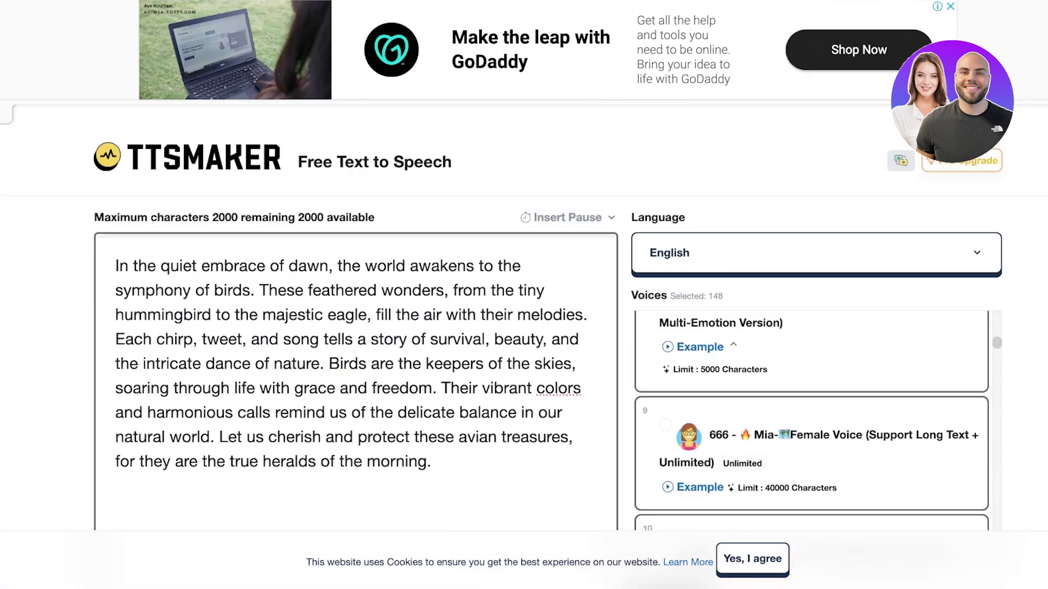
scroll(811, 420, "up", 10)
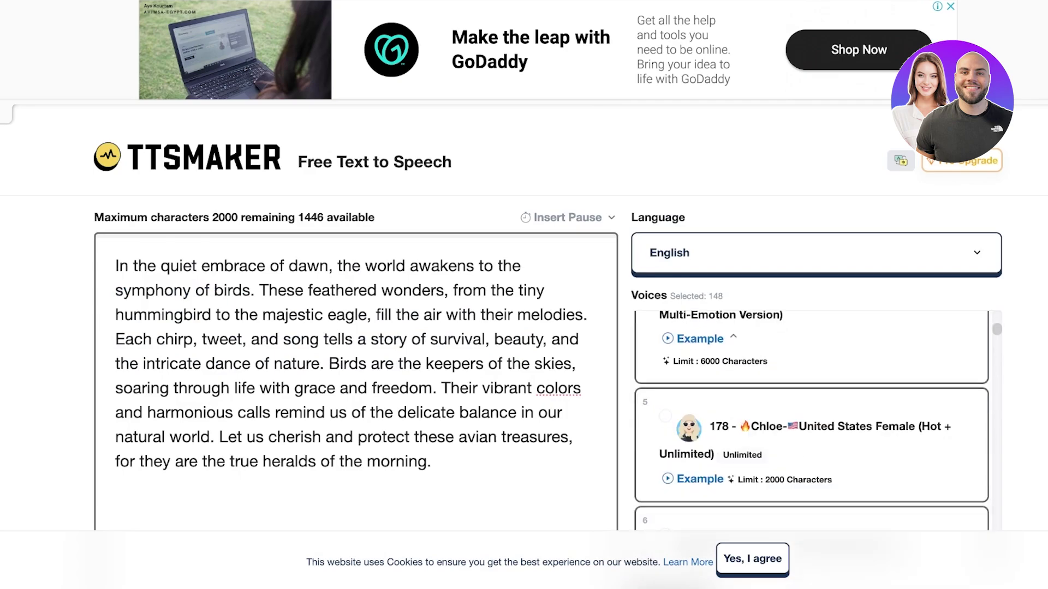
scroll(811, 382, "down", 10)
- Convert the bird narration using captcha code 1253 and download the resulting MP3 voice file
left_click(888, 237)
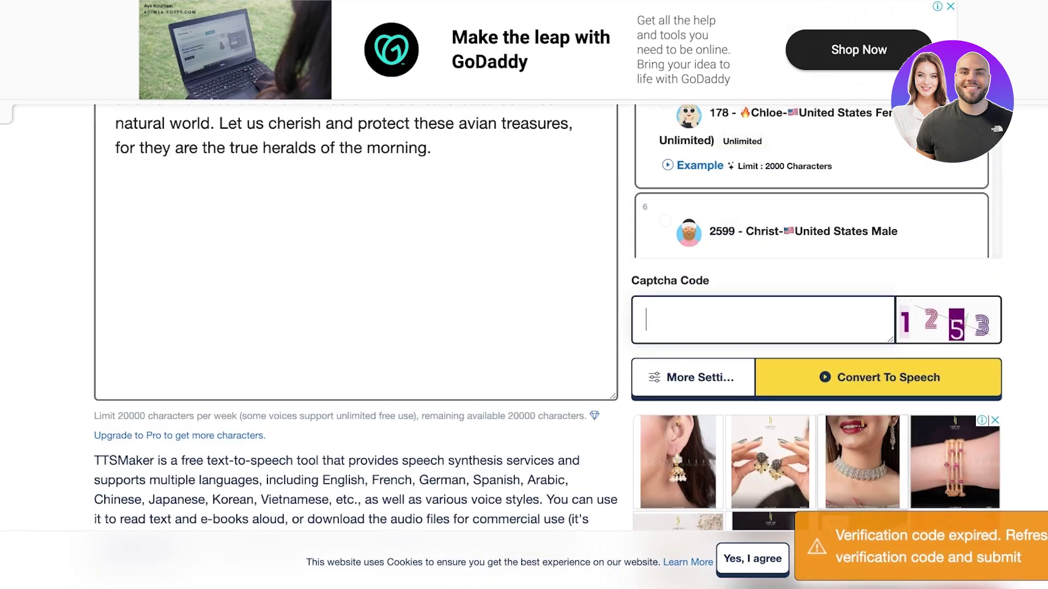
type("1253")
key("Return")
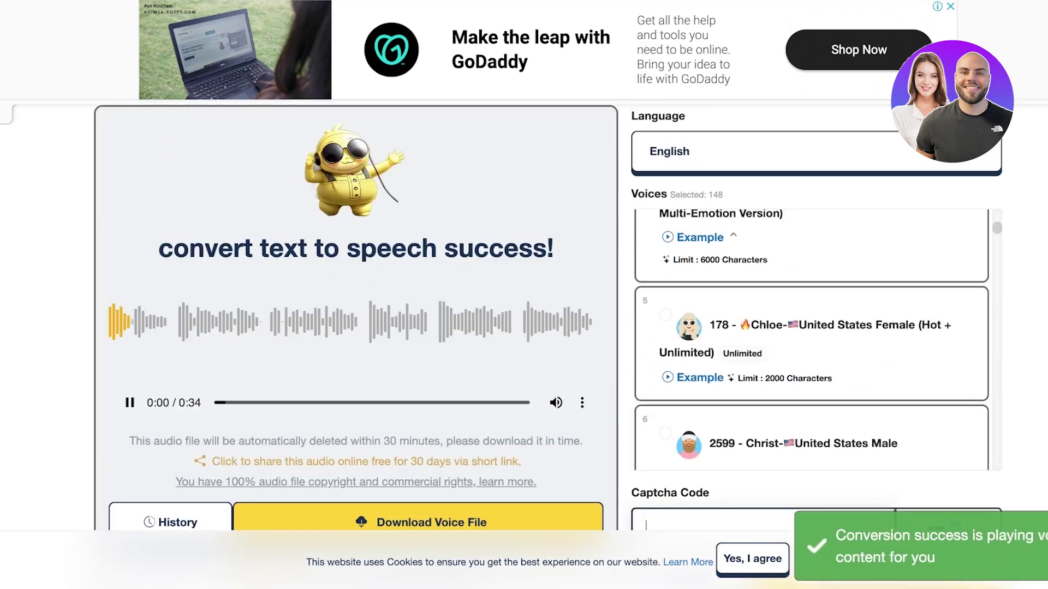
scroll(545, 343, "up", 1)
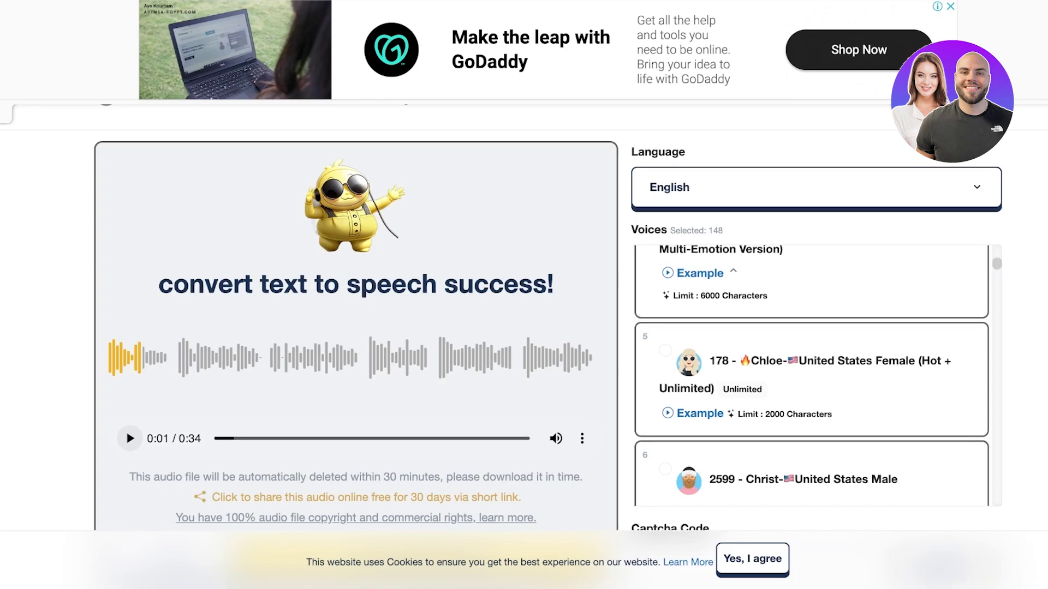
scroll(524, 327, "down", 3)
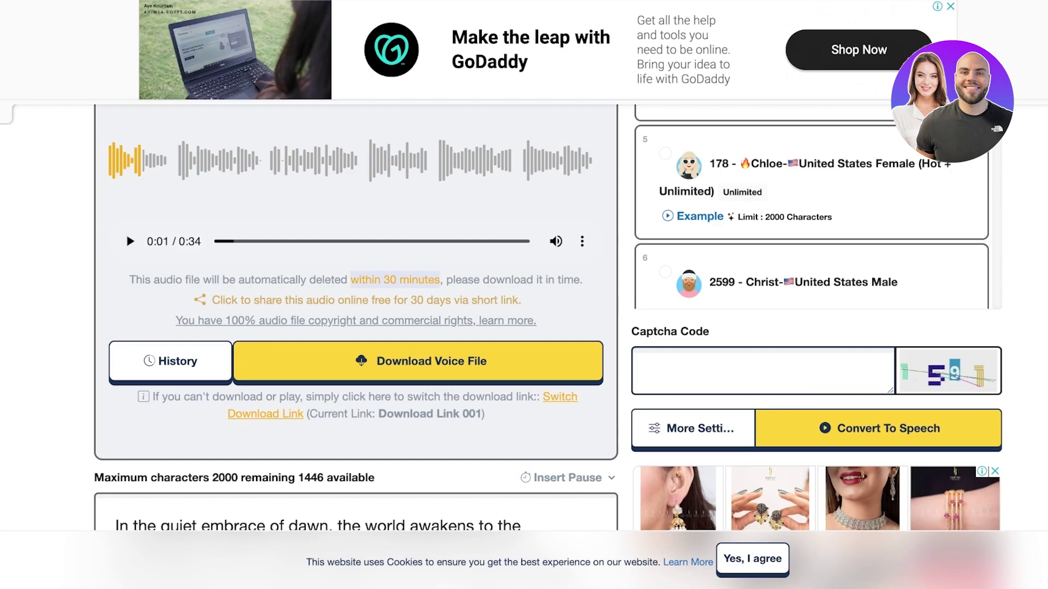
left_click(418, 361)
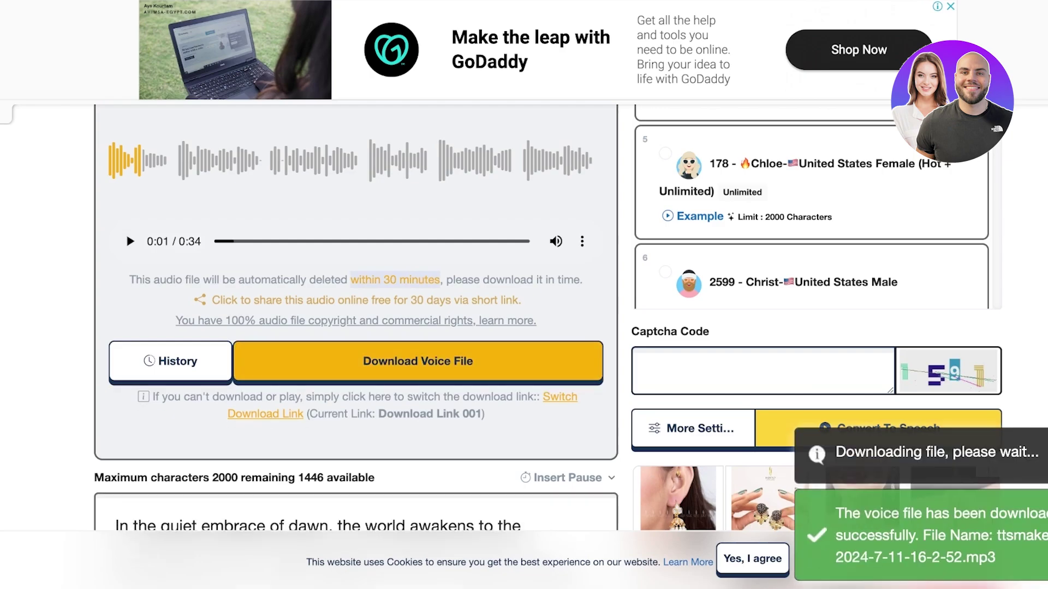
scroll(356, 327, "up", 3)
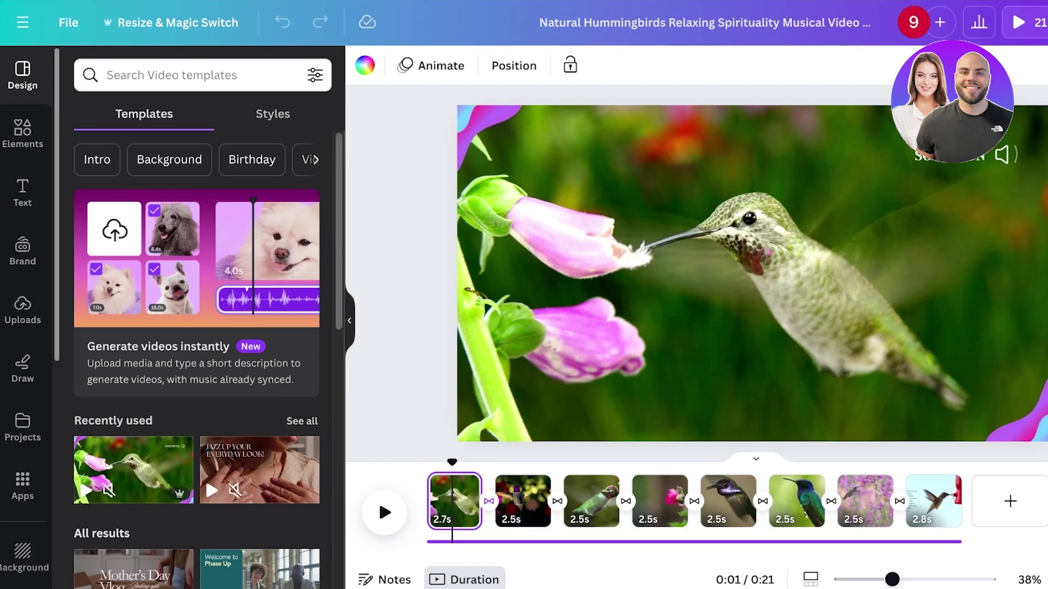
- Show Canva's Uploads panel so the TTSMaker narration MP3 appears in the audio list
left_click(23, 308)
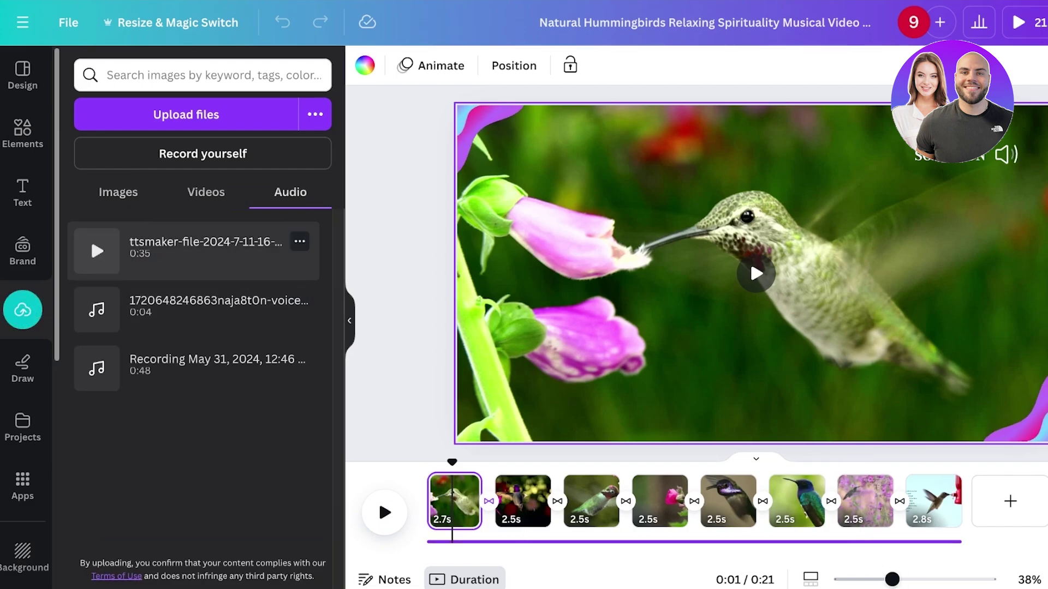
- Play and pause the slideshow to preview the TTSMaker narration against the eight clips
left_click(378, 494)
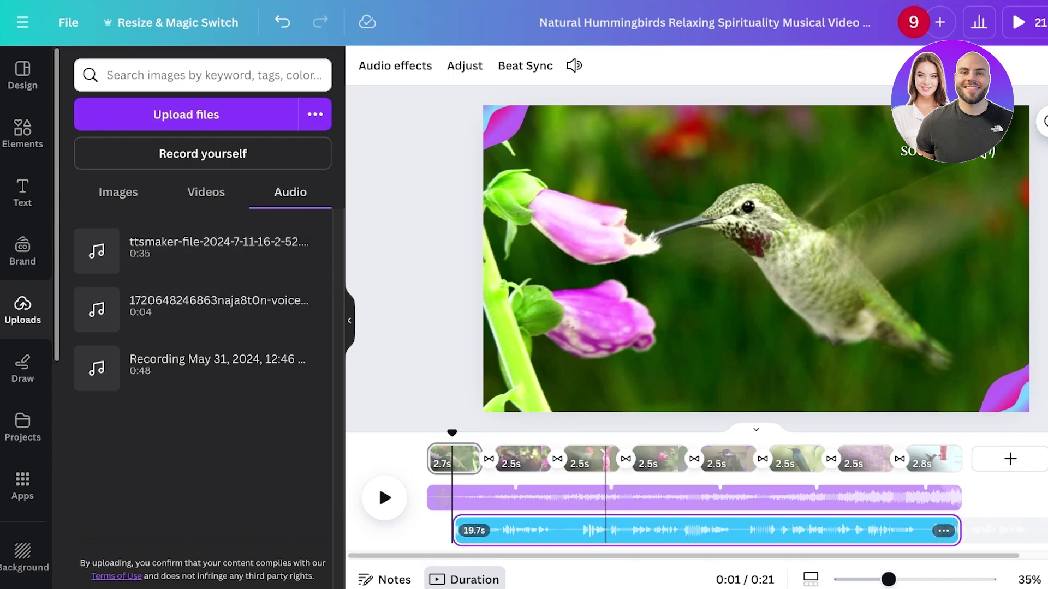
left_click(379, 487)
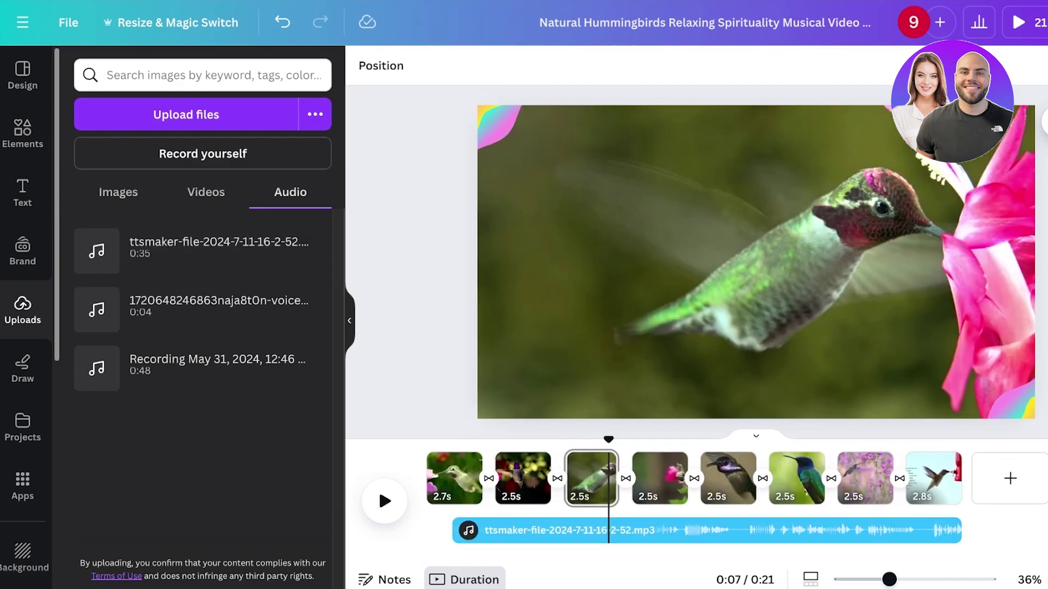
left_click(378, 487)
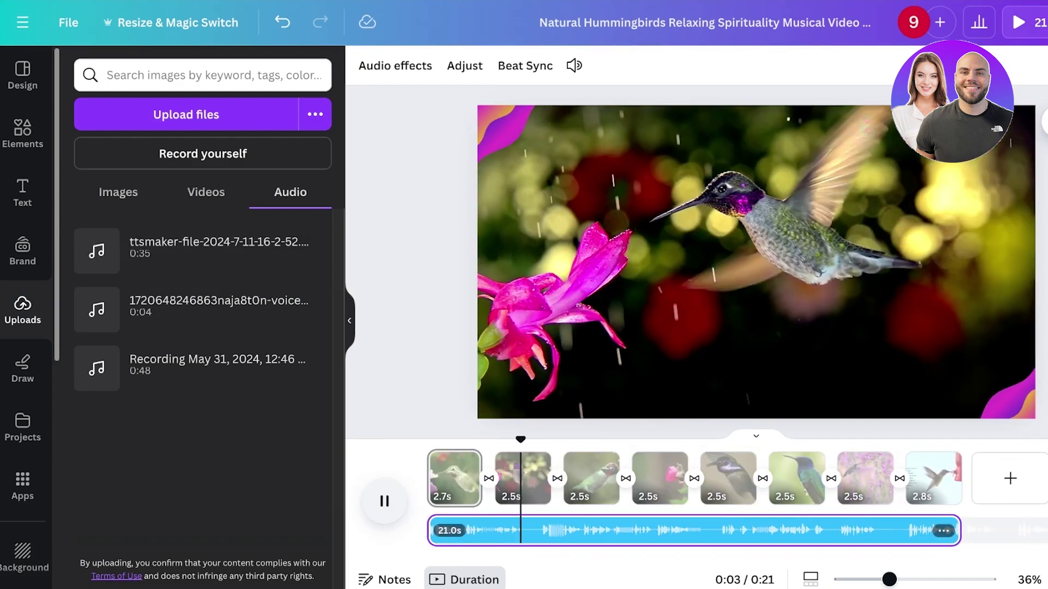
left_click(378, 486)
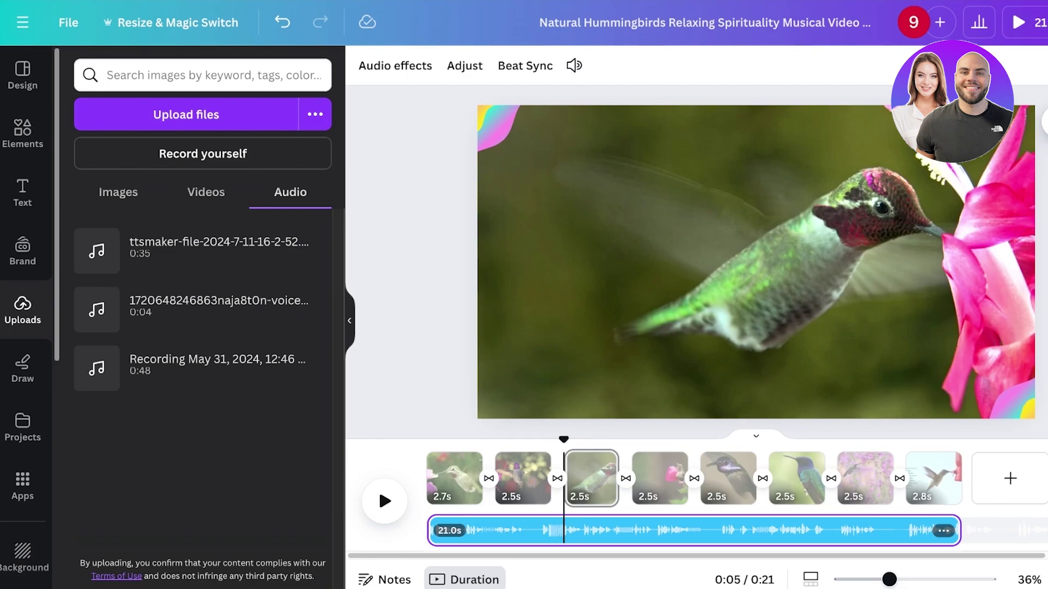
left_click(395, 65)
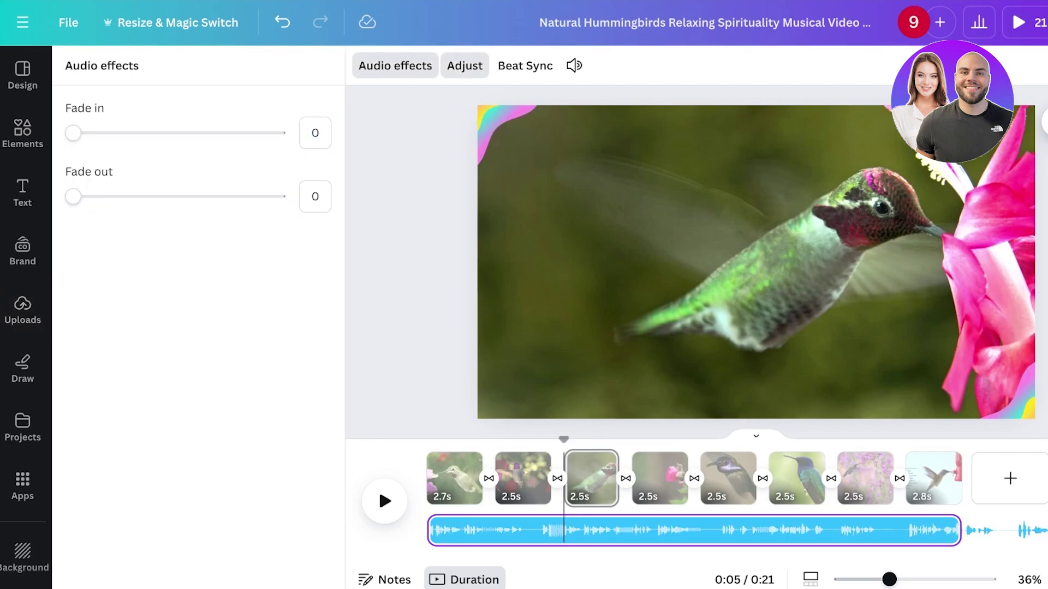
- Trim the beginning of the narration track so it runs 20.4 seconds
left_click(525, 65)
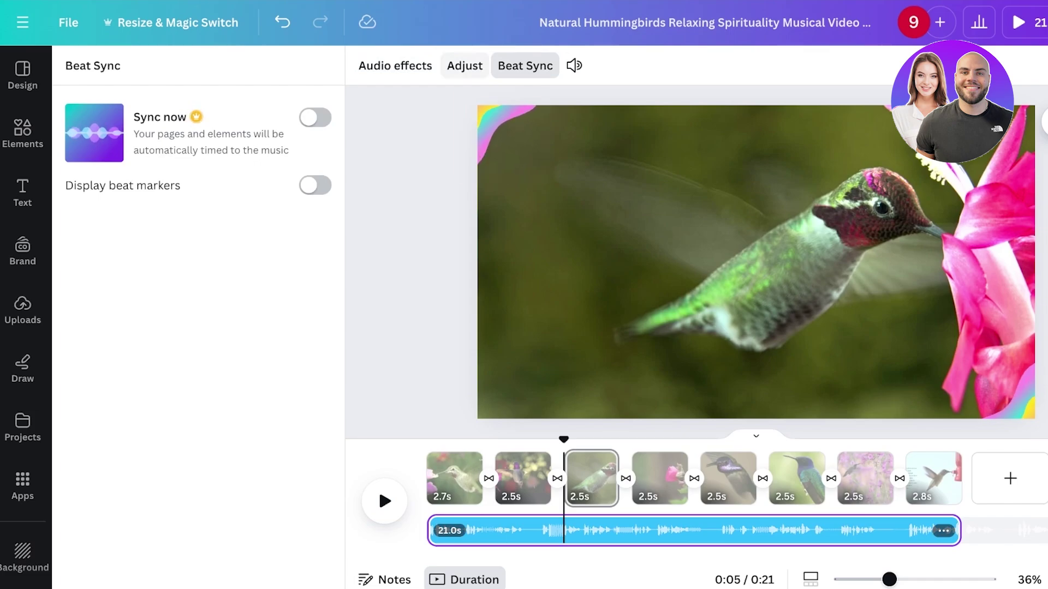
left_click(395, 66)
left_click_drag(430, 530, 540, 530)
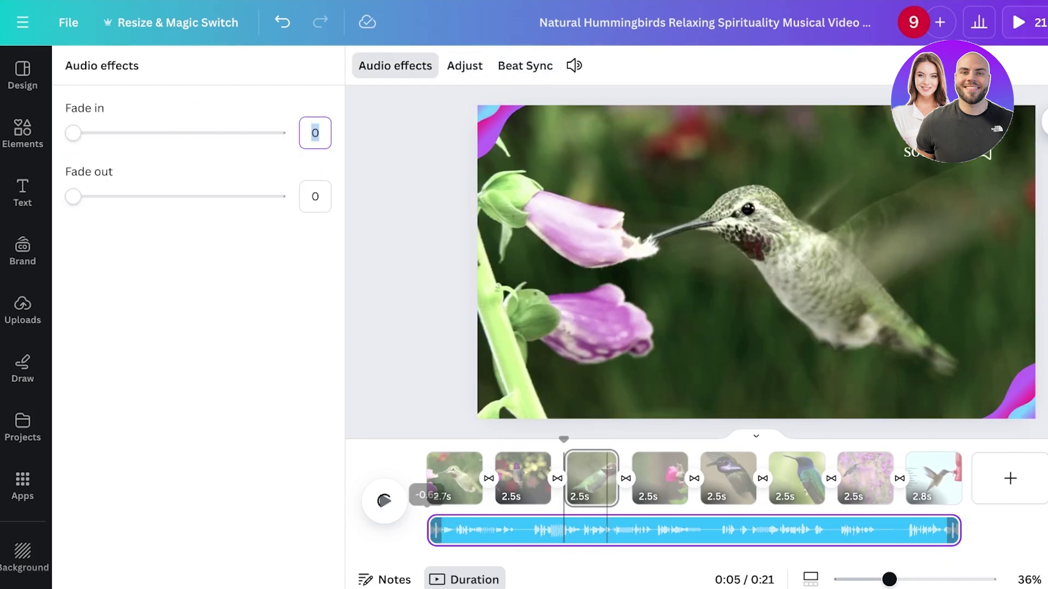
- Preview the narration timing from the start, the purple hummingbird clip and the six-second mark
left_click(379, 486)
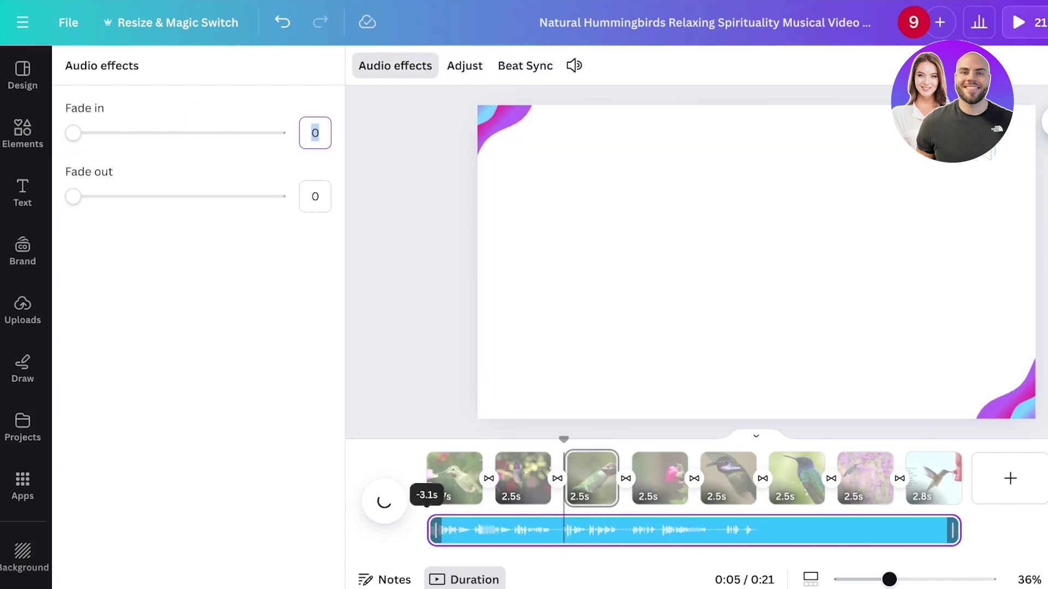
left_click(729, 478)
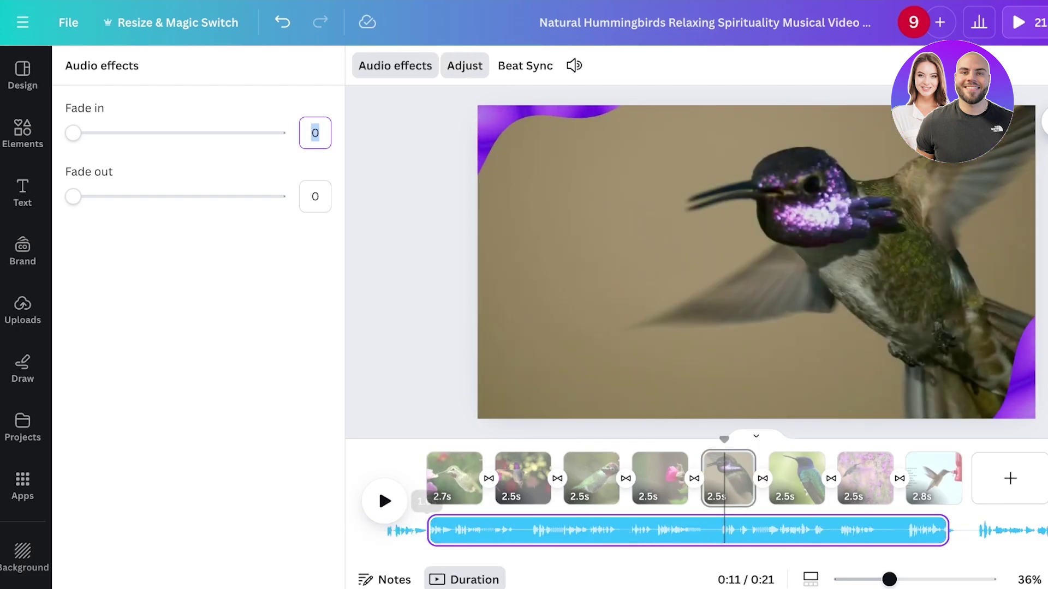
left_click(381, 494)
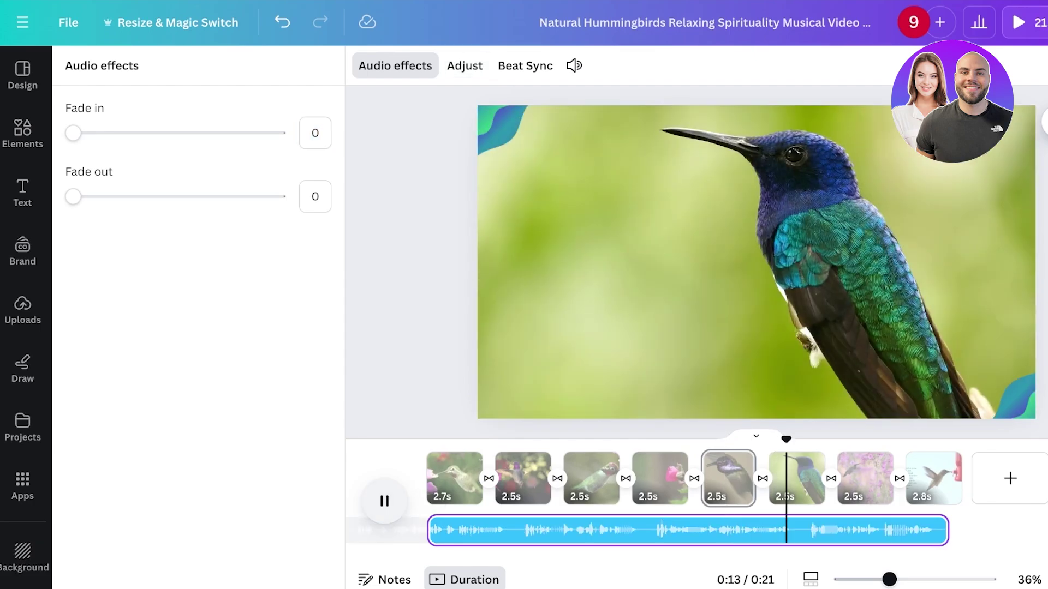
left_click(577, 478)
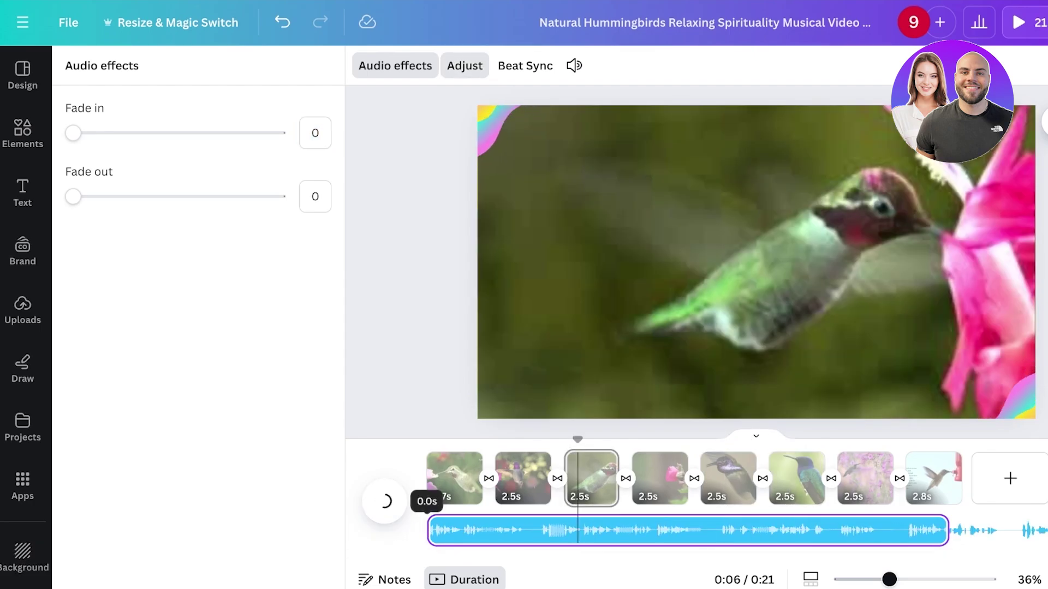
- Delete the blank pages after the last clip, leaving seven clips lasting 18.4 seconds
key("Escape")
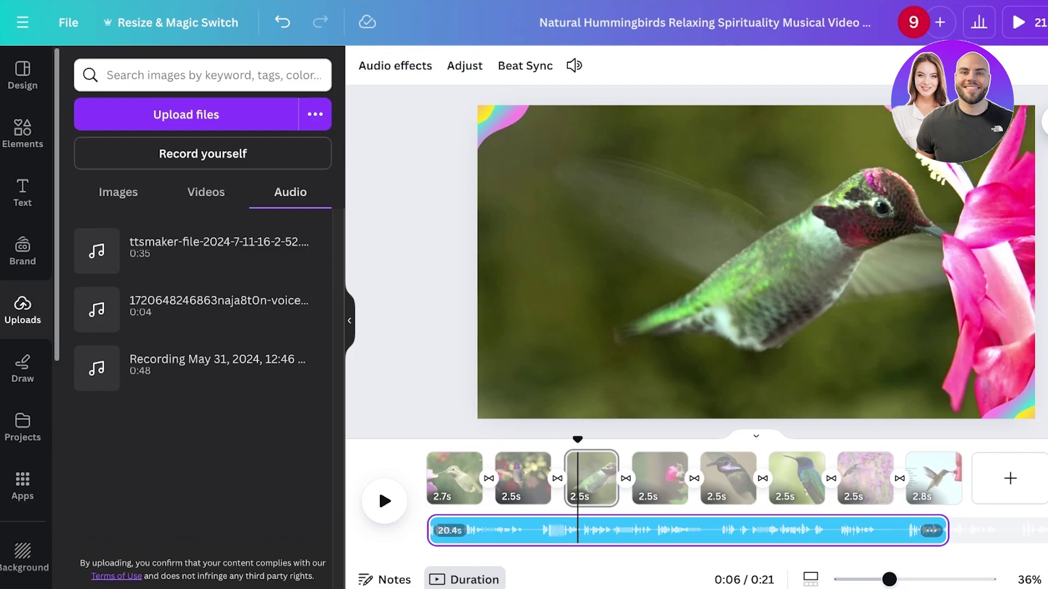
key("ctrl+Return")
key("ctrl+Return")
key("ctrl+Return")
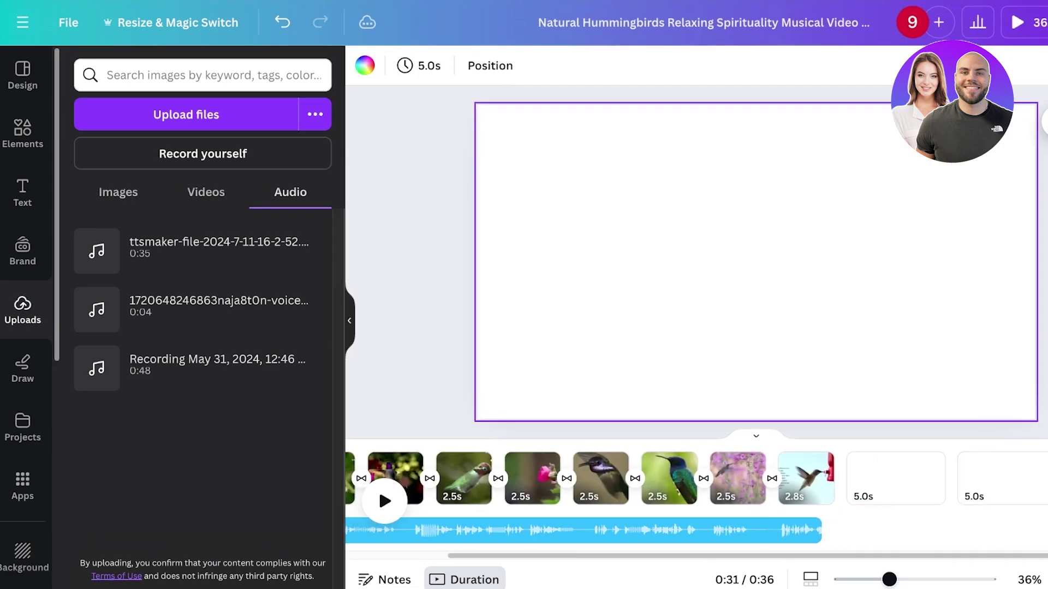
key("ctrl+Return")
key("ctrl+BackSpace")
key("ctrl+BackSpace")
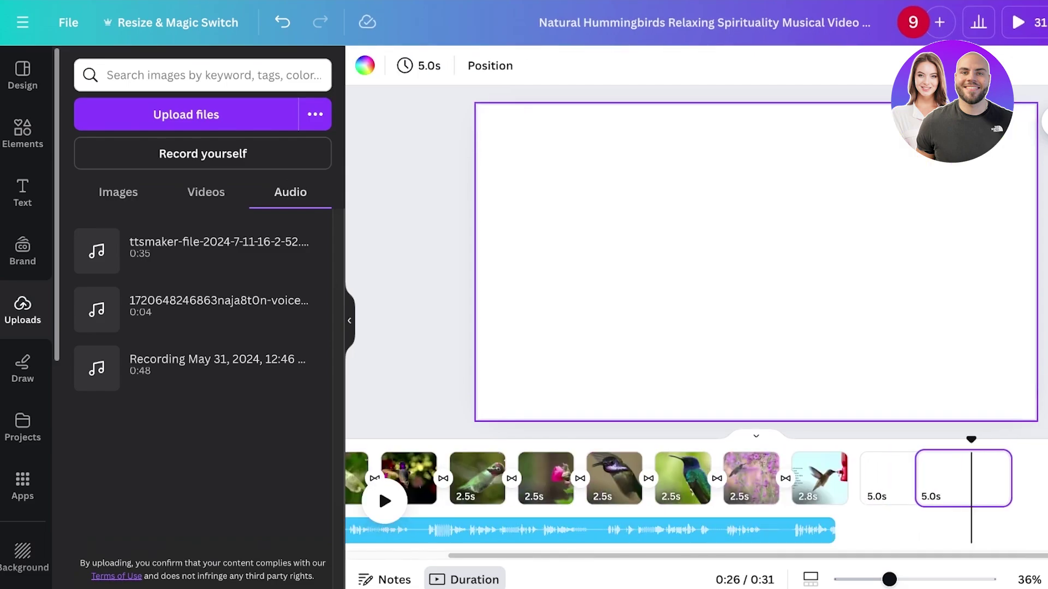
key("ctrl+BackSpace")
key("ctrl+BackSpace")
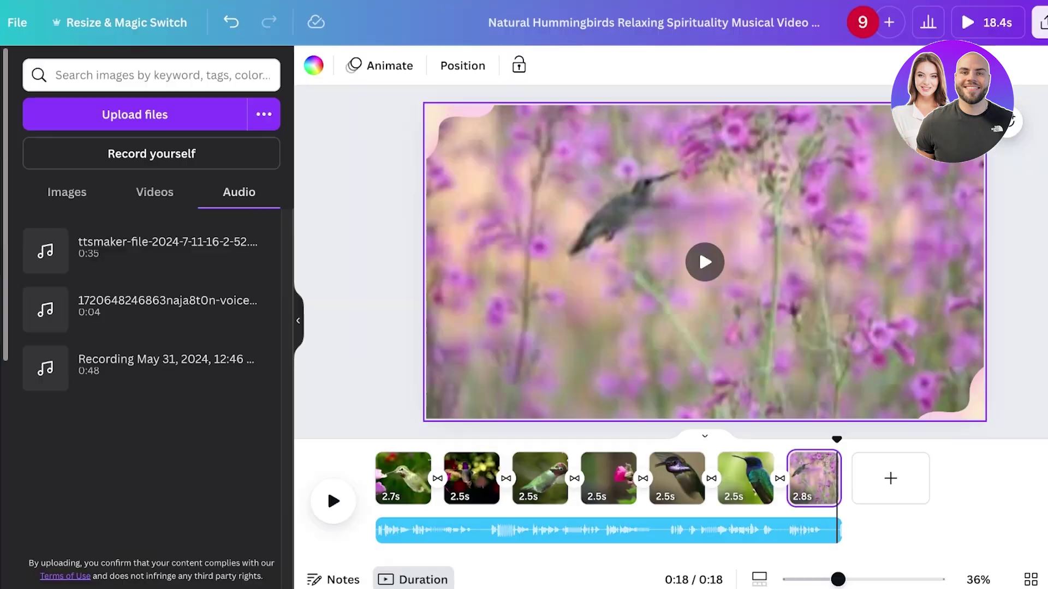
- Play the finished seven-clip slideshow with narration from the start
left_click(326, 486)
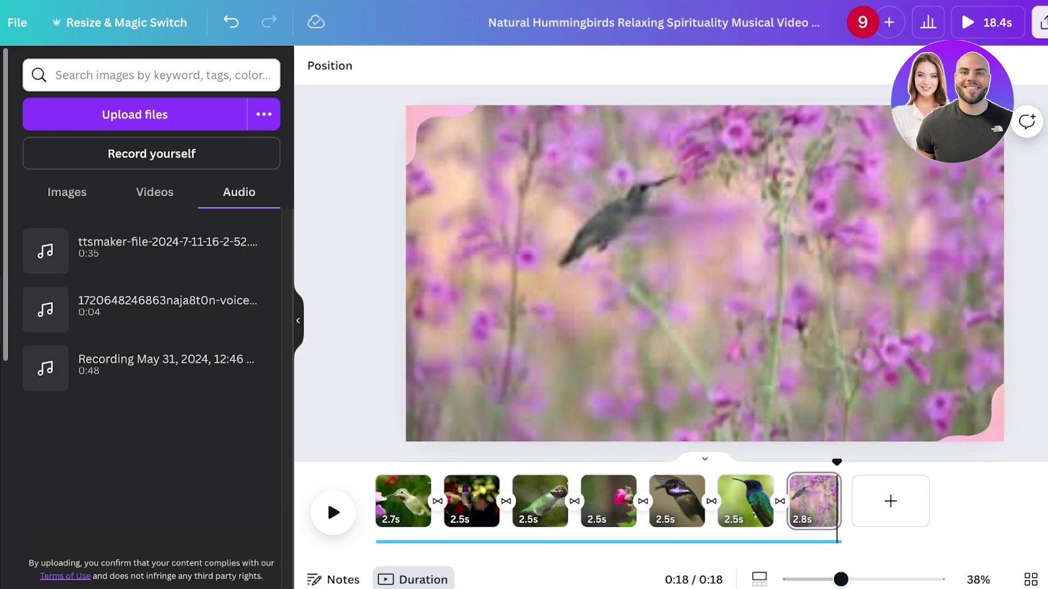